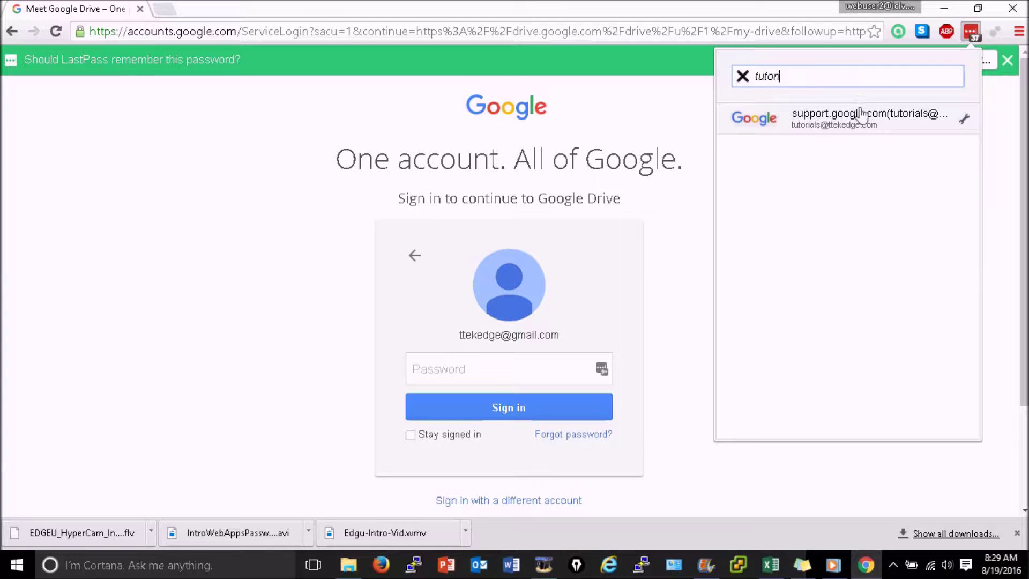
- Sign in to the Google account by pasting the saved LastPass password
{"action": "left_click", "coordinate": [860, 116]}
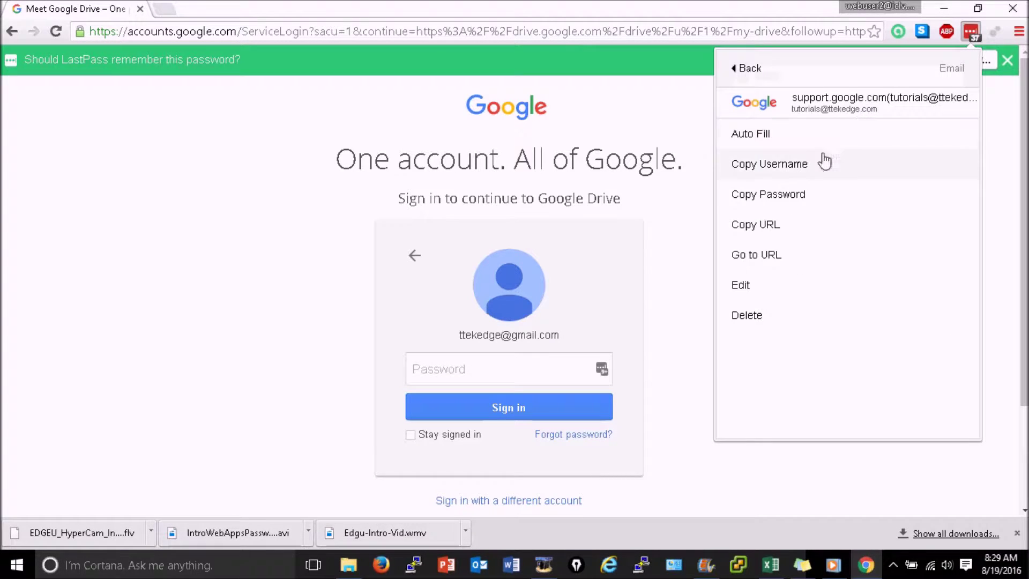
{"action": "left_click", "coordinate": [786, 196]}
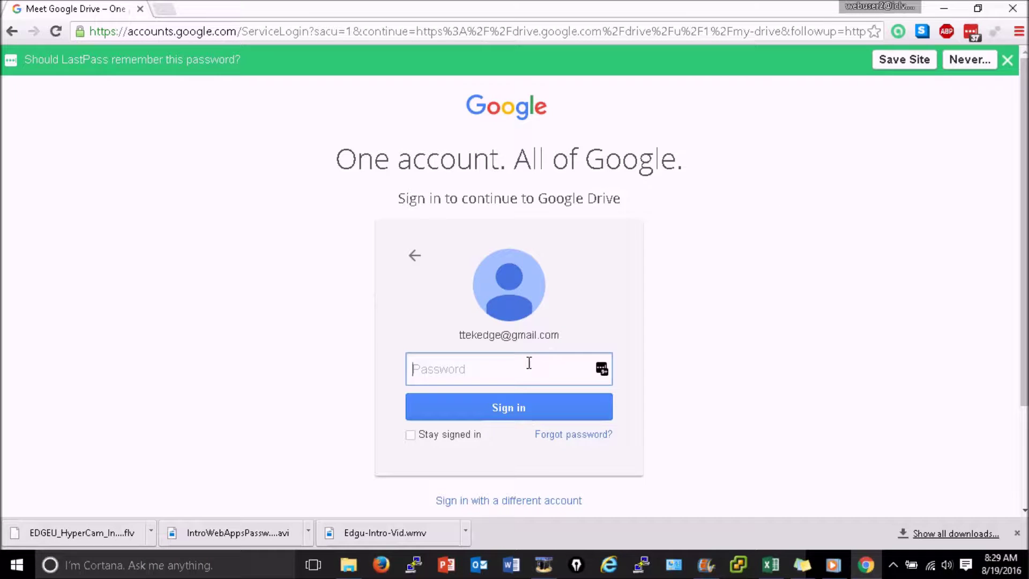
{"action": "key", "text": "ctrl+v"}
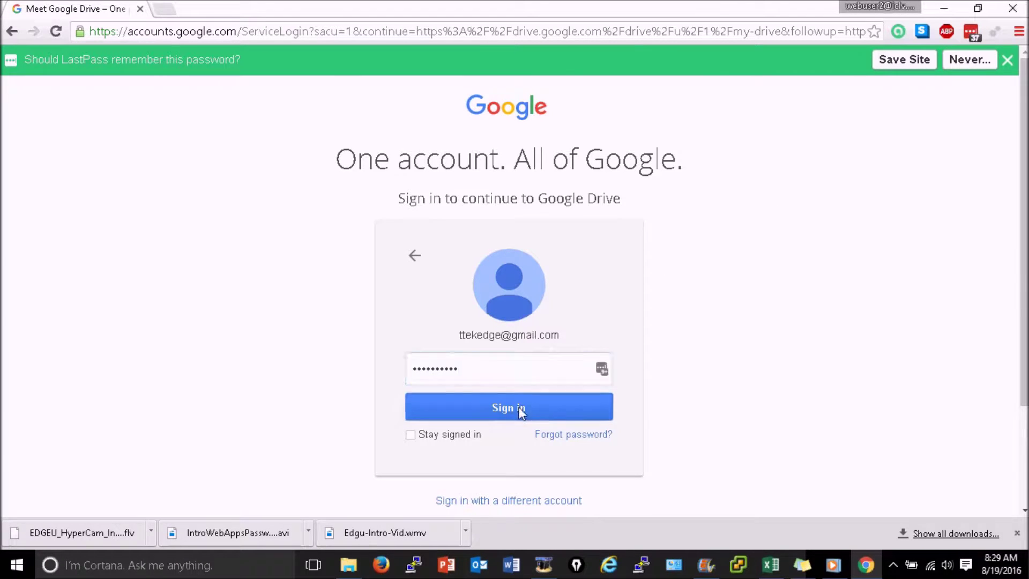
{"action": "left_click", "coordinate": [518, 410]}
- Dismiss the recovery-options prompt with Done to land in My Drive
{"action": "scroll", "coordinate": [509, 289], "scroll_direction": "down", "scroll_amount": 1}
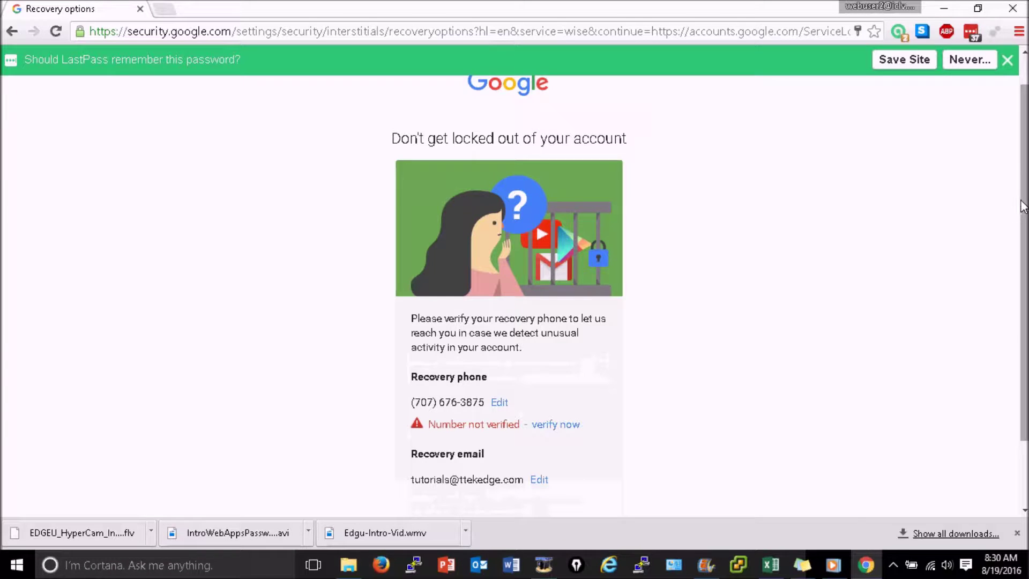
{"action": "left_click_drag", "start_coordinate": [1024, 207], "coordinate": [1023, 272]}
{"action": "left_click", "coordinate": [492, 455]}
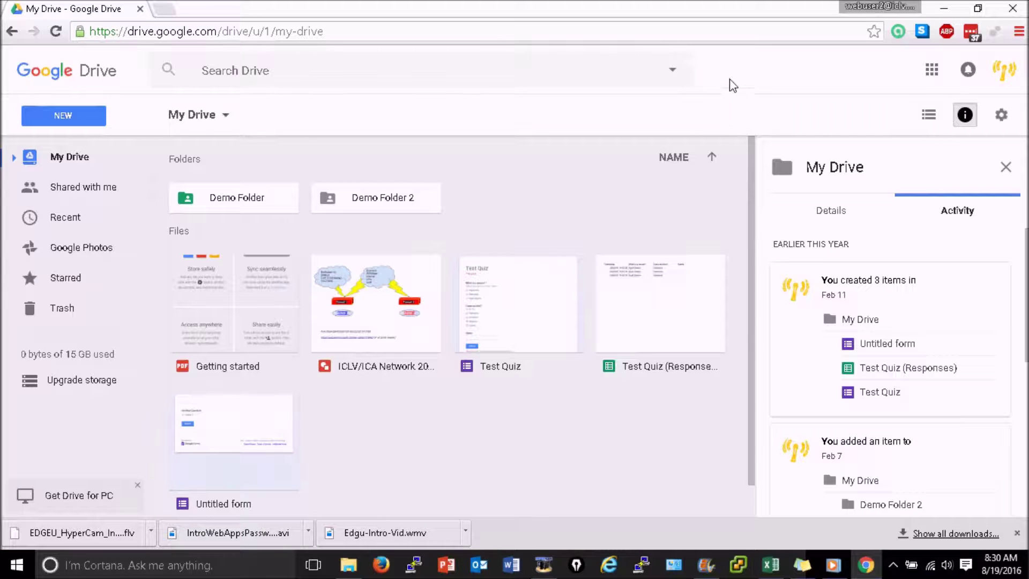
- Open 'Even more from Google' from the Google apps grid's More list
{"action": "left_click", "coordinate": [932, 70]}
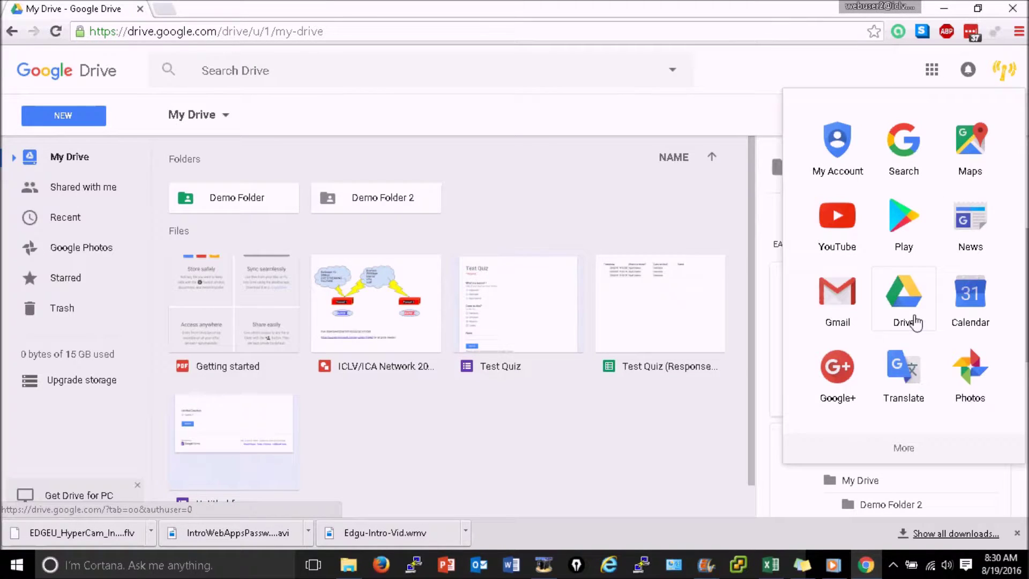
{"action": "left_click", "coordinate": [918, 455]}
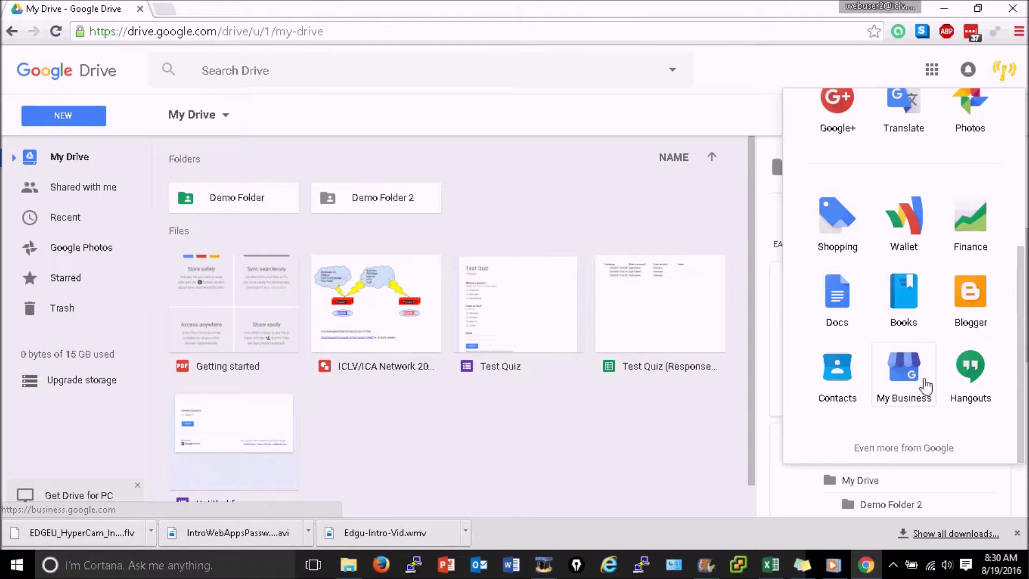
{"action": "left_click", "coordinate": [919, 447]}
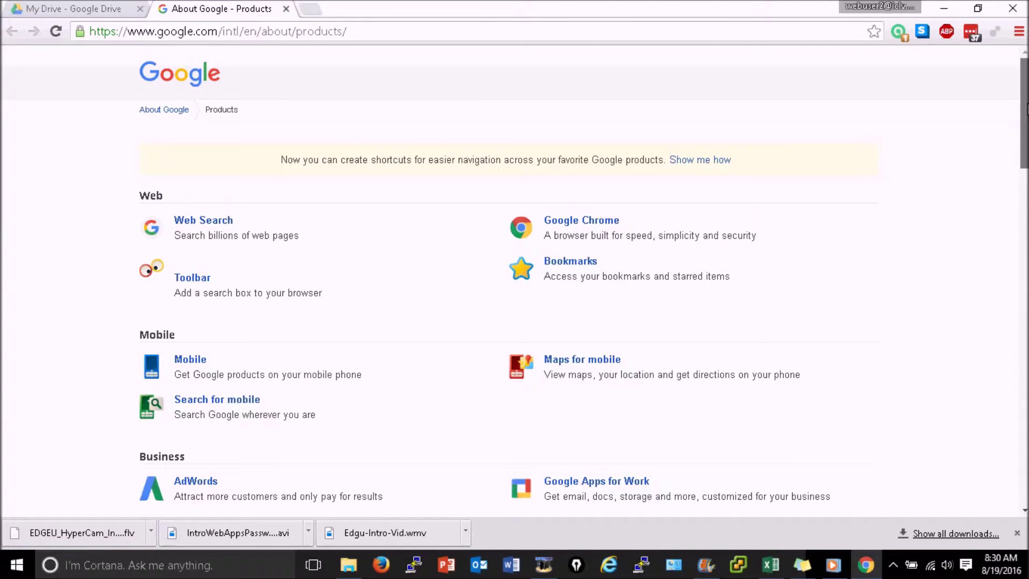
{"action": "scroll", "coordinate": [1026, 109], "scroll_direction": "down", "scroll_amount": 4}
{"action": "scroll", "coordinate": [1026, 110], "scroll_direction": "up", "scroll_amount": 2}
{"action": "scroll", "coordinate": [1025, 109], "scroll_direction": "down", "scroll_amount": 8}
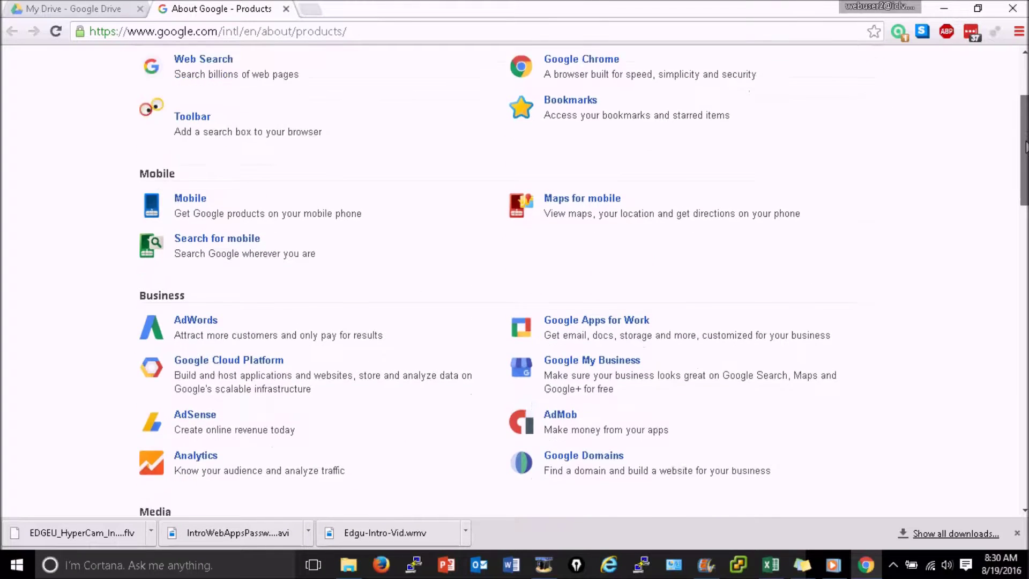
{"action": "scroll", "coordinate": [583, 280], "scroll_direction": "down", "scroll_amount": 5}
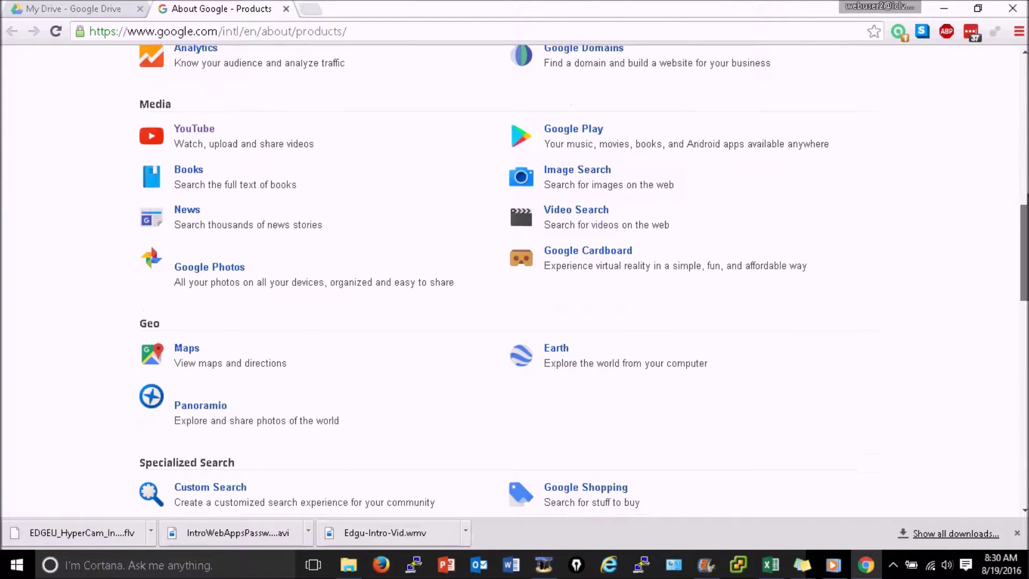
{"action": "scroll", "coordinate": [584, 280], "scroll_direction": "down", "scroll_amount": 5}
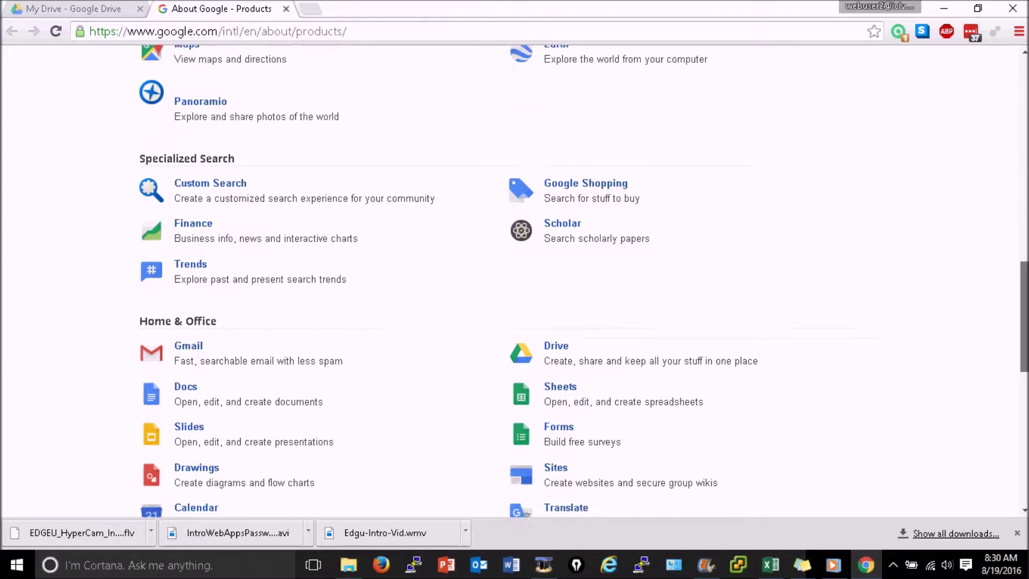
{"action": "scroll", "coordinate": [583, 280], "scroll_direction": "down", "scroll_amount": 4}
{"action": "scroll", "coordinate": [994, 266], "scroll_direction": "up", "scroll_amount": 12}
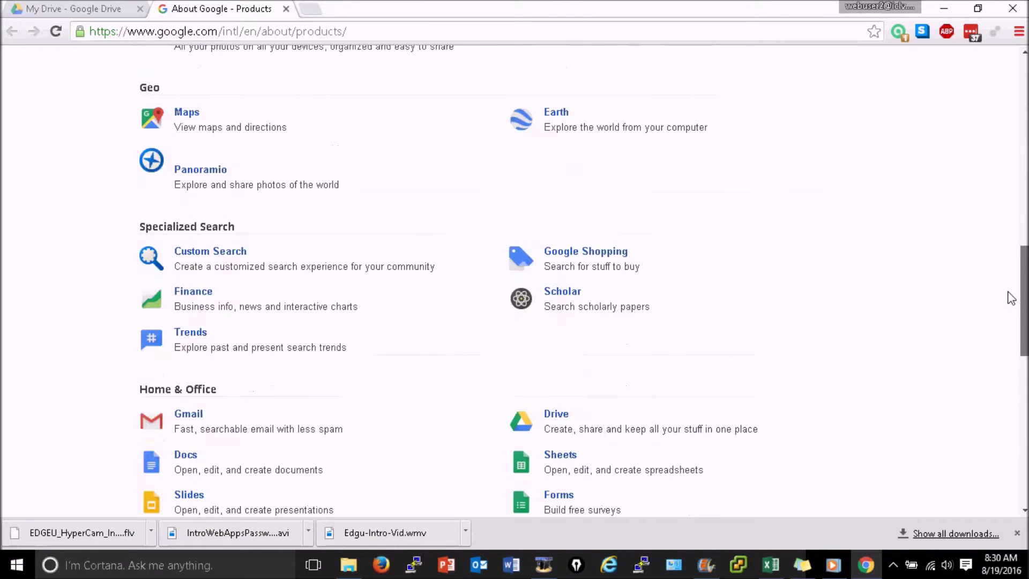
{"action": "scroll", "coordinate": [994, 266], "scroll_direction": "up", "scroll_amount": 6}
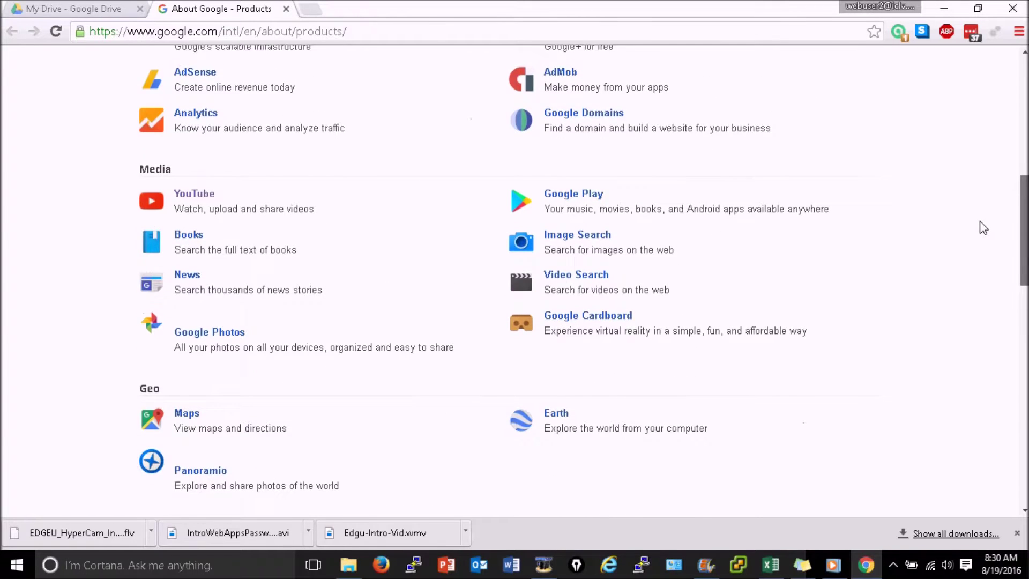
{"action": "left_click_drag", "start_coordinate": [951, 177], "coordinate": [958, 94]}
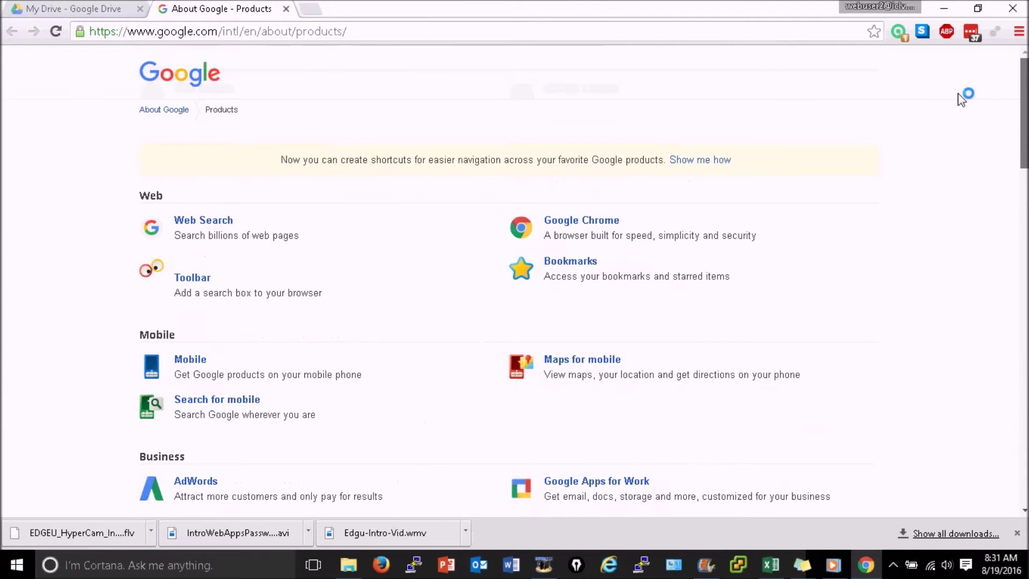
- Go to Google Classroom by entering 'google classroom' in the address bar
{"action": "left_click", "coordinate": [584, 36]}
{"action": "type", "text": "google"}
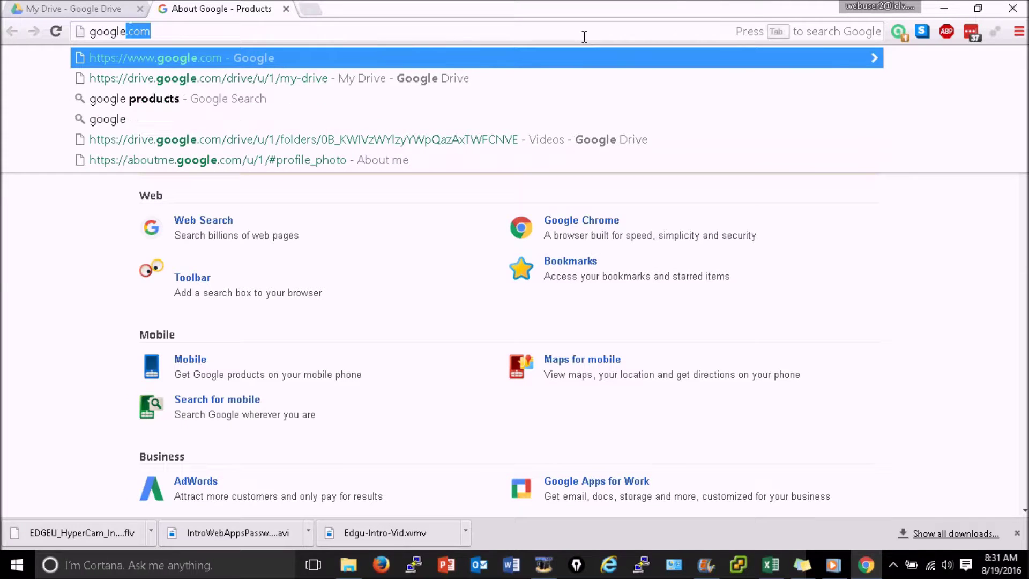
{"action": "type", "text": " classroom"}
{"action": "key", "text": "Return"}
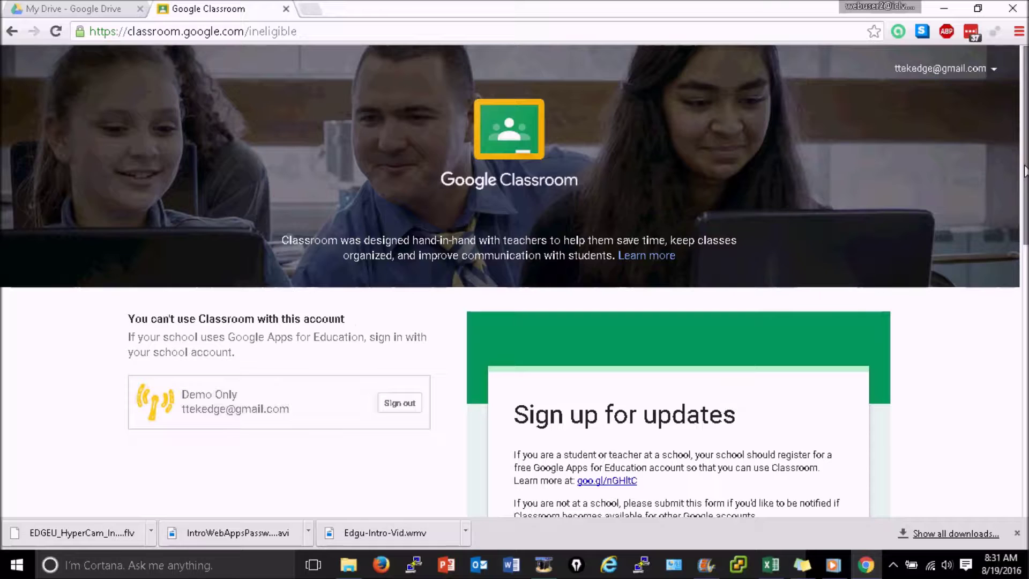
- Submit the sign-up-for-updates form and highlight the can't-use-Classroom message
{"action": "scroll", "coordinate": [1015, 241], "scroll_direction": "down", "scroll_amount": 4}
{"action": "scroll", "coordinate": [1016, 273], "scroll_direction": "down", "scroll_amount": 2}
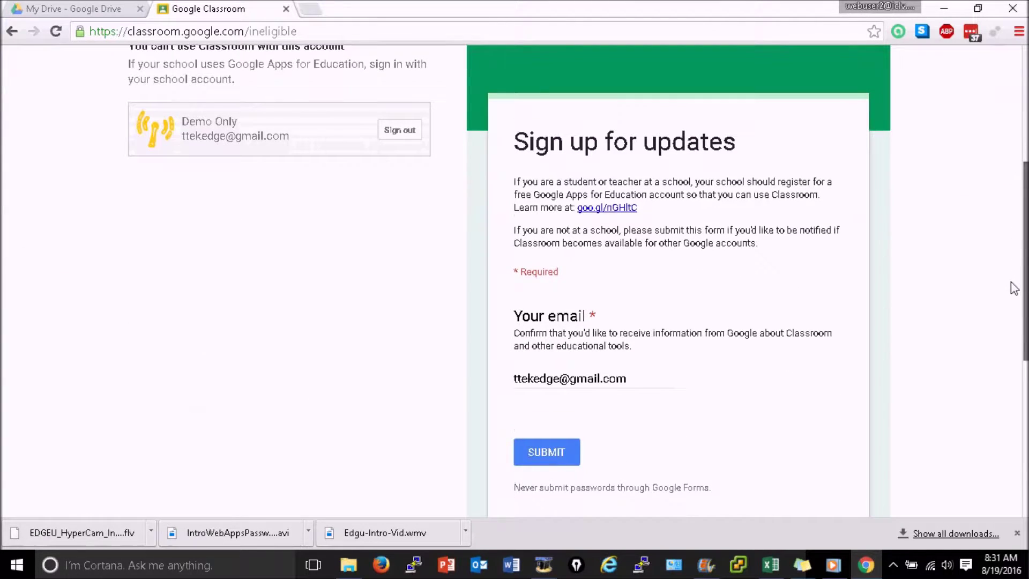
{"action": "left_click", "coordinate": [560, 413]}
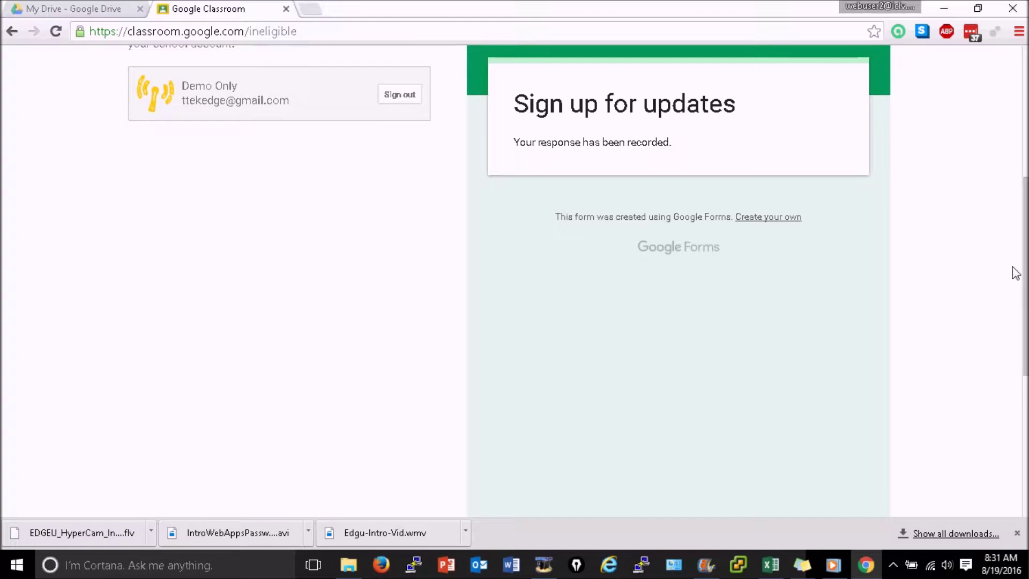
{"action": "scroll", "coordinate": [257, 355], "scroll_direction": "up", "scroll_amount": 5}
{"action": "left_click_drag", "start_coordinate": [256, 354], "coordinate": [128, 309]}
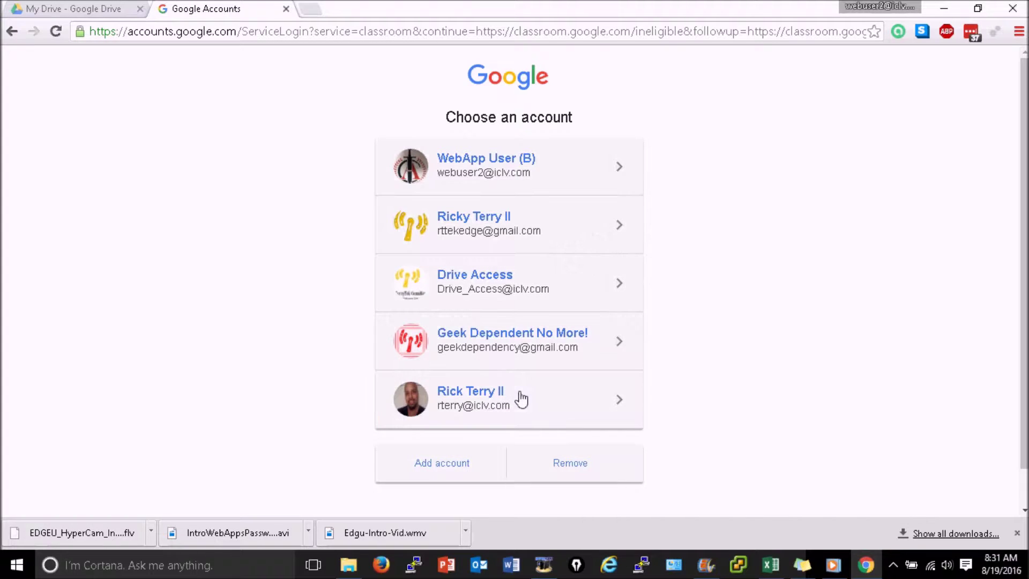
- Sign in with the school account, then open ICA STAFF and return to the class list
{"action": "left_click", "coordinate": [521, 399]}
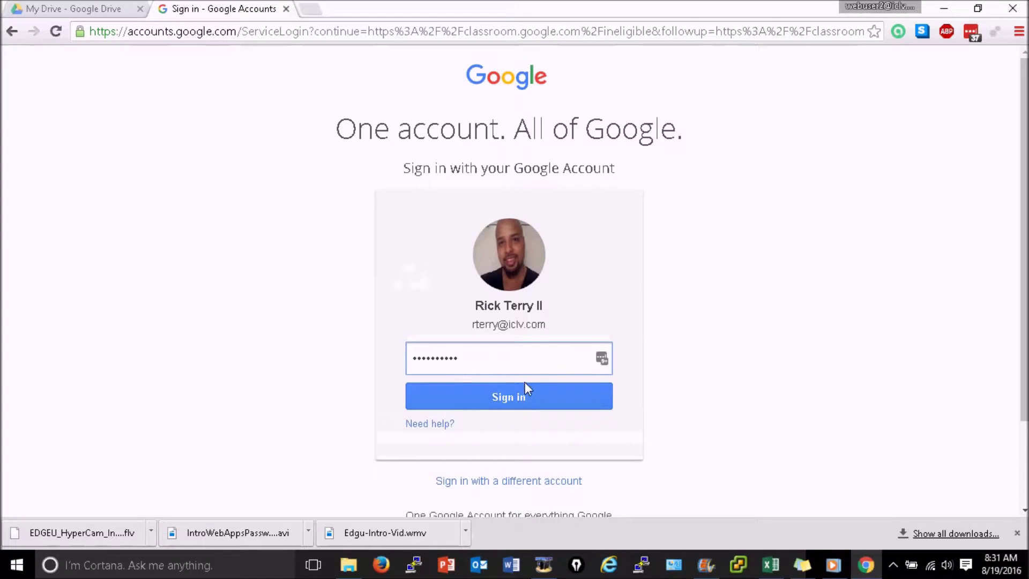
{"action": "double_click", "coordinate": [457, 373]}
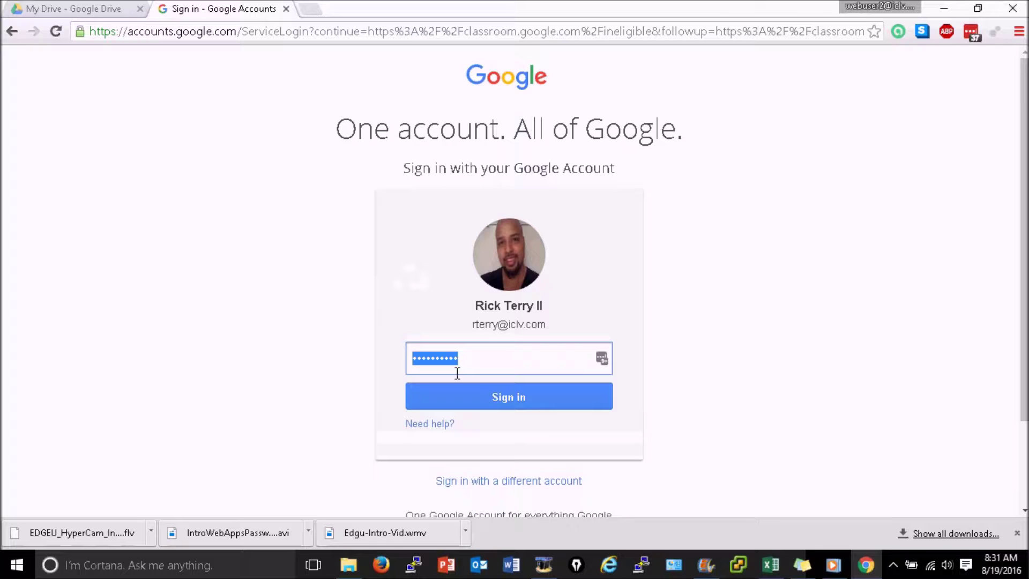
{"action": "left_click", "coordinate": [503, 403]}
{"action": "scroll", "coordinate": [509, 281], "scroll_direction": "down", "scroll_amount": 2}
{"action": "scroll", "coordinate": [76, 91], "scroll_direction": "up", "scroll_amount": 2}
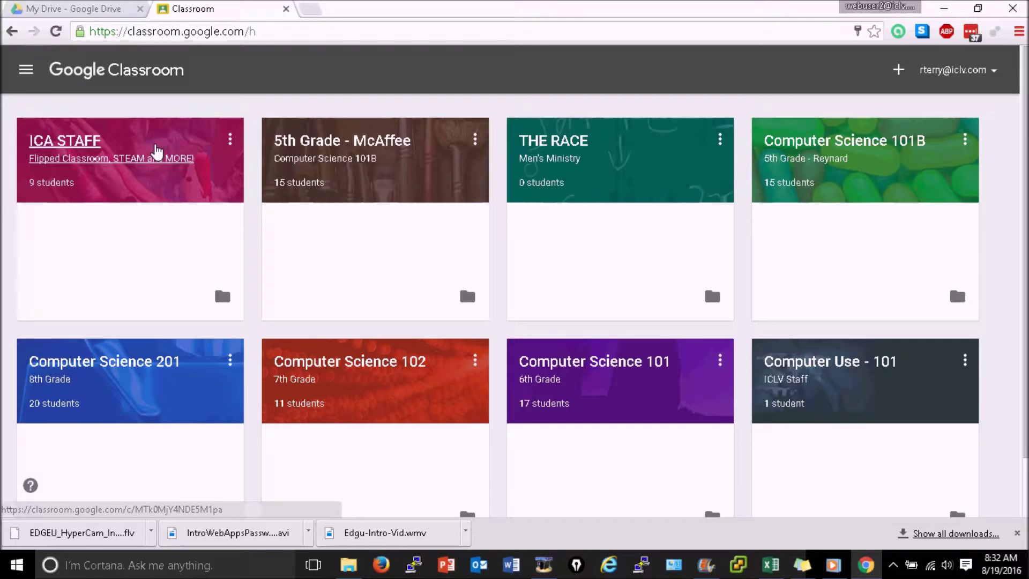
{"action": "left_click", "coordinate": [156, 153]}
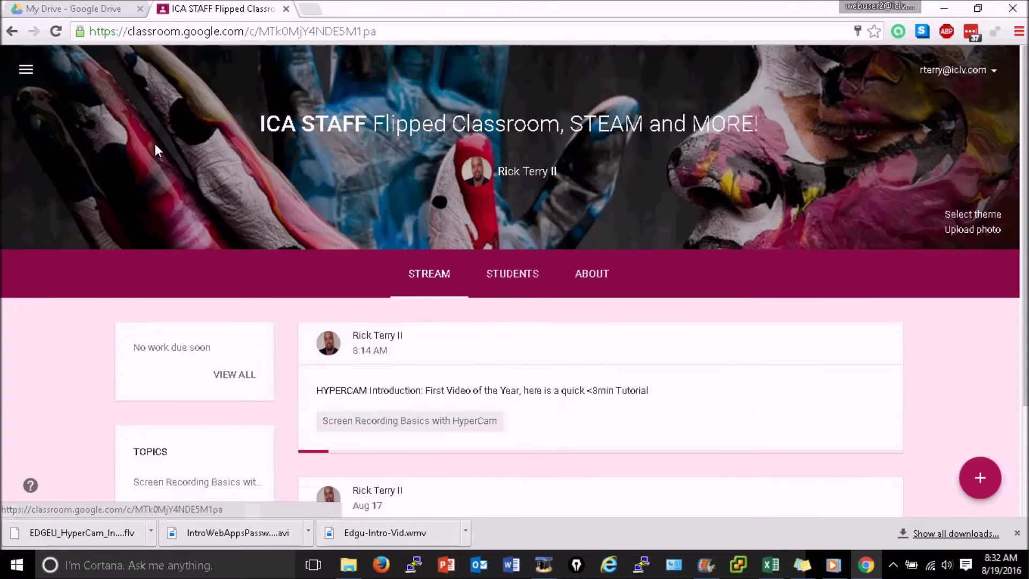
{"action": "left_click", "coordinate": [10, 31]}
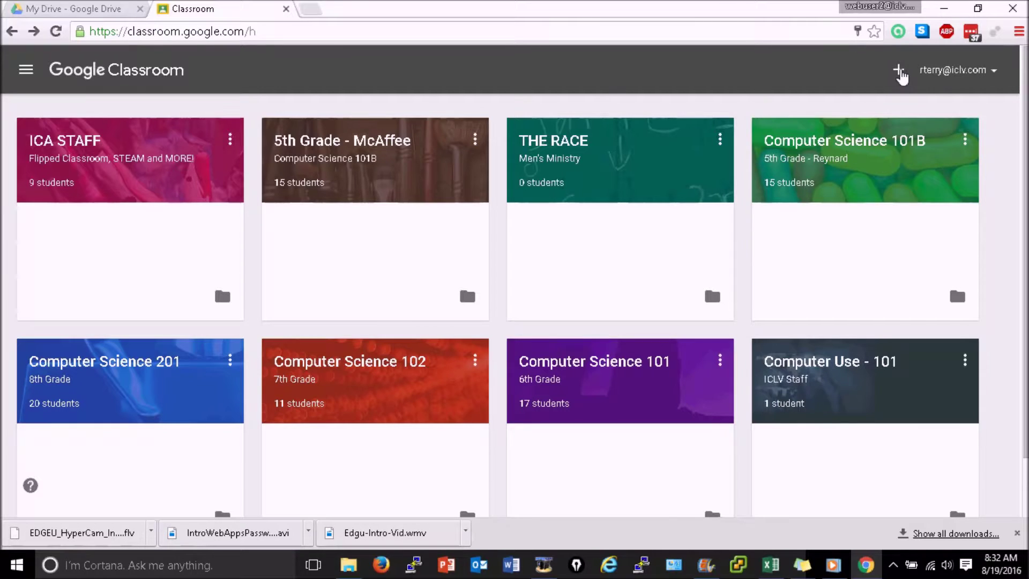
- Create class 'Test Classroom' with section 'Google Classroom' and subject 'Introduction'
{"action": "left_click", "coordinate": [903, 77]}
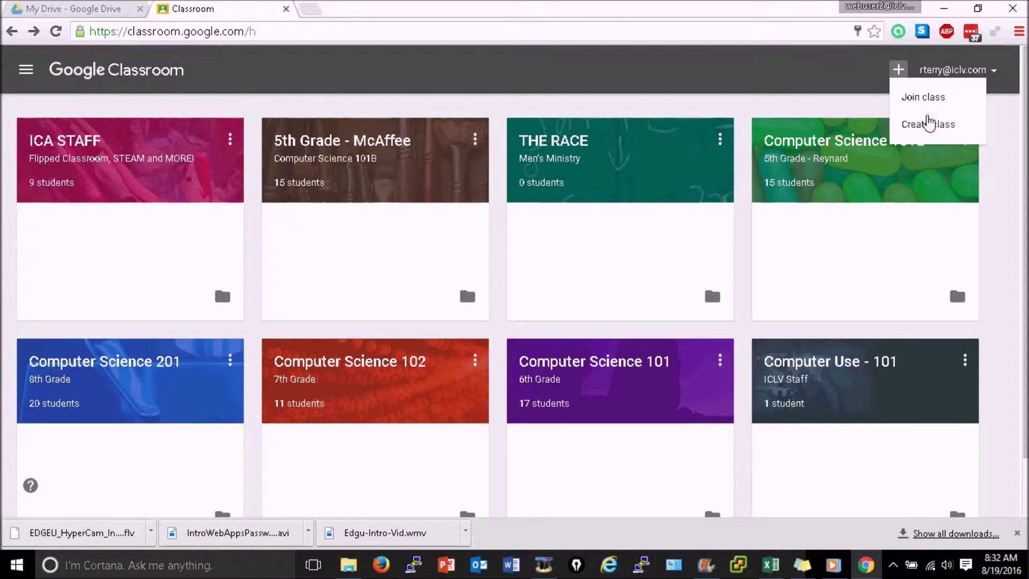
{"action": "left_click", "coordinate": [929, 126]}
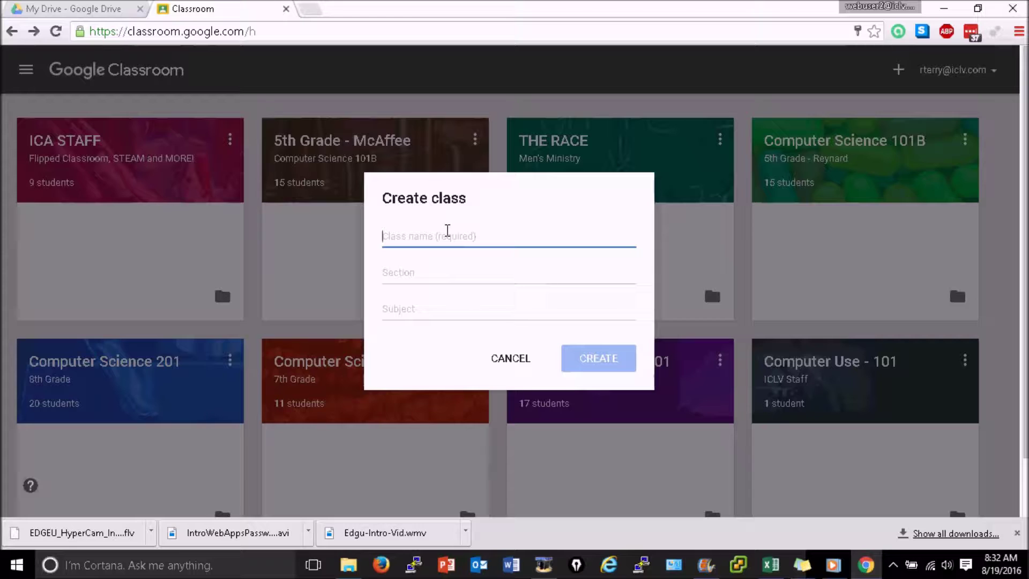
{"action": "type", "text": "Tes"}
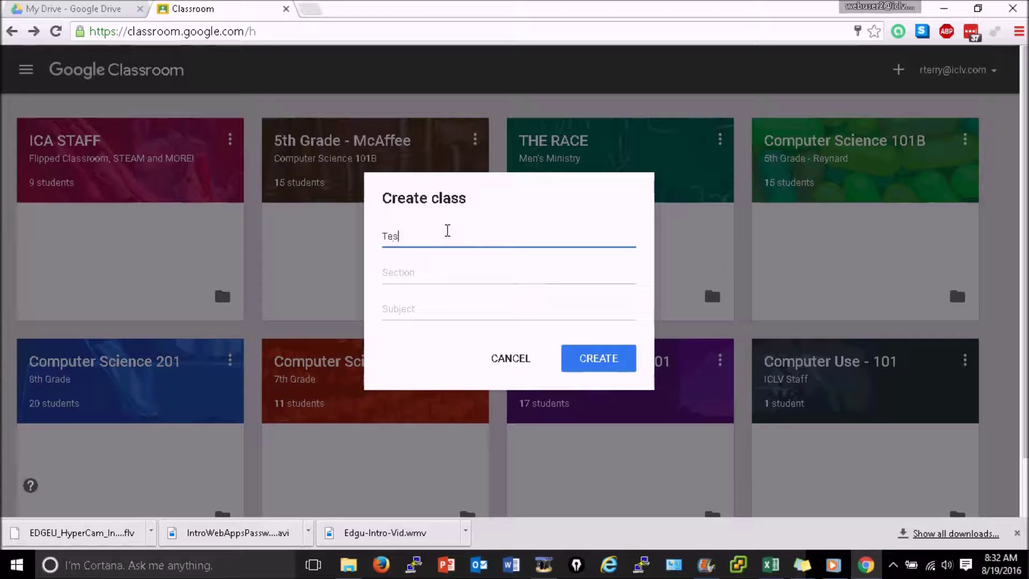
{"action": "type", "text": "t Classroom"}
{"action": "left_click", "coordinate": [423, 275]}
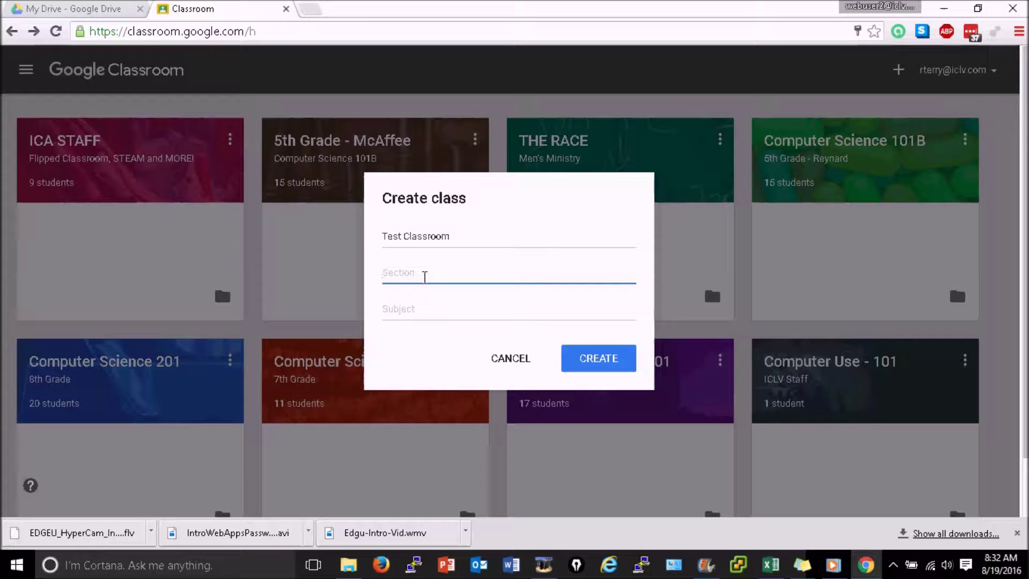
{"action": "type", "text": "Google Classroom"}
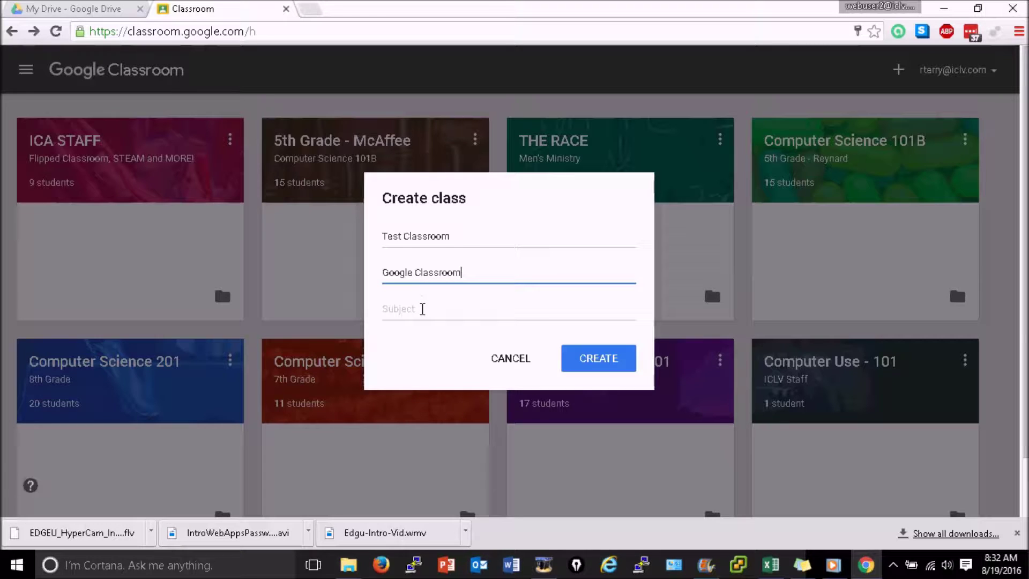
{"action": "left_click", "coordinate": [422, 309]}
{"action": "type", "text": "Introduction"}
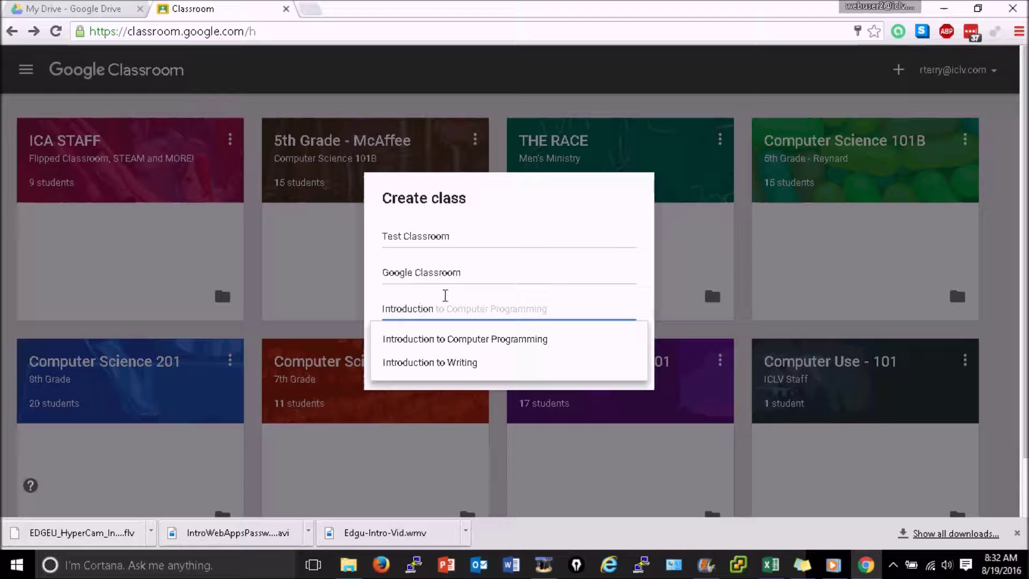
{"action": "left_click", "coordinate": [567, 260]}
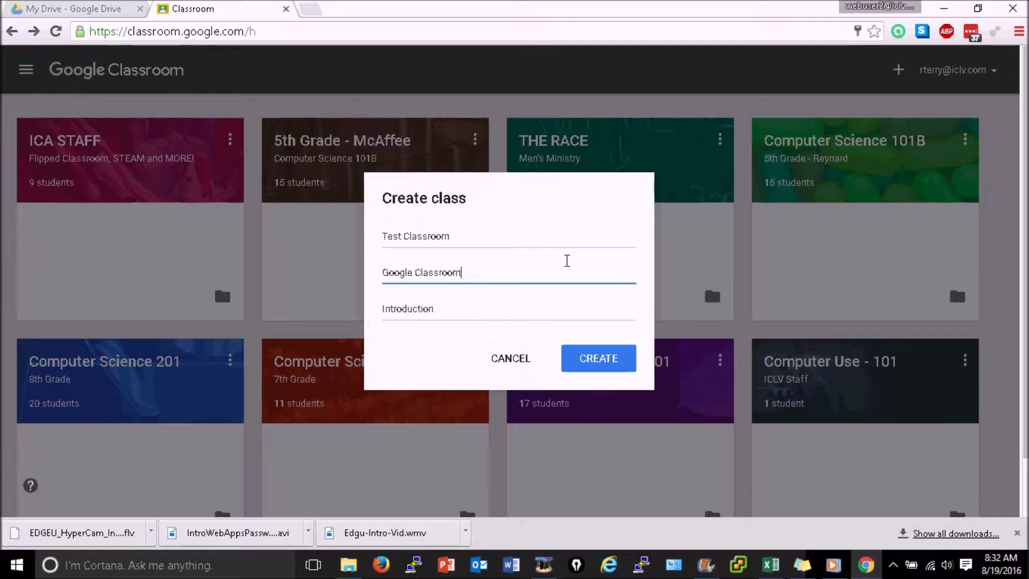
{"action": "left_click", "coordinate": [602, 363]}
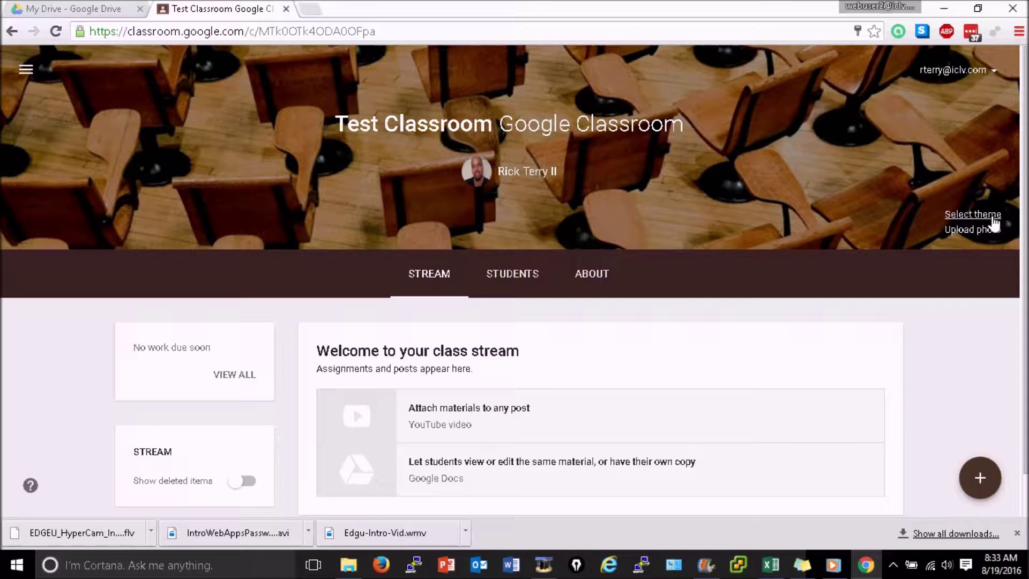
- Pick the butterfly image from the theme Gallery and apply it as the class banner
{"action": "left_click", "coordinate": [973, 214]}
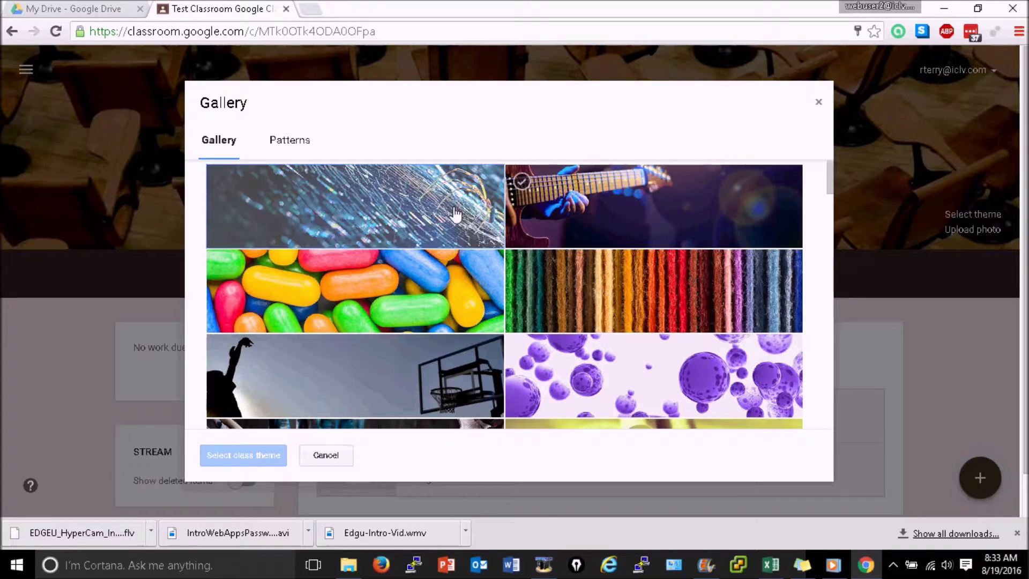
{"action": "left_click_drag", "start_coordinate": [830, 180], "coordinate": [828, 315]}
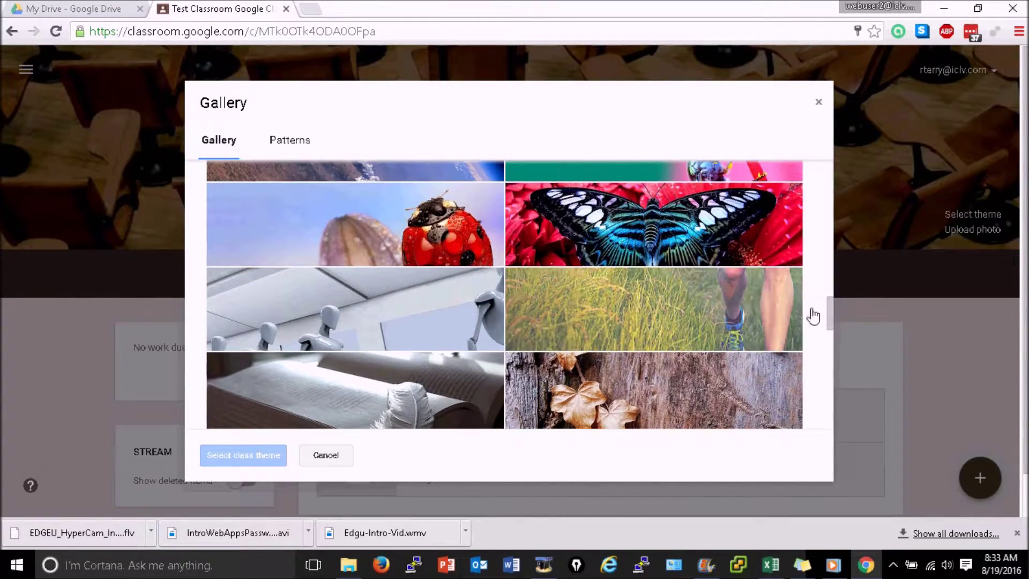
{"action": "left_click", "coordinate": [673, 214]}
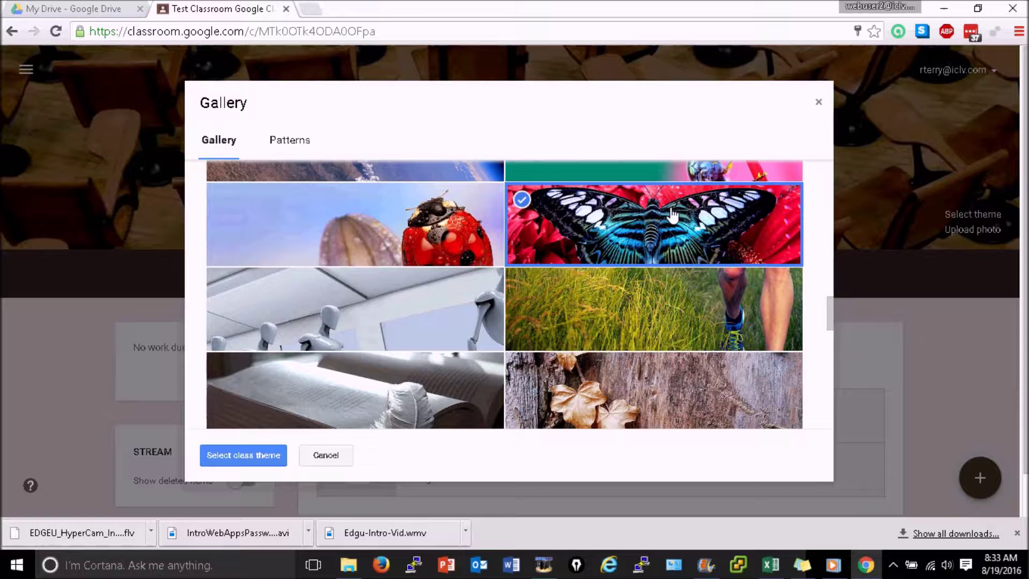
{"action": "left_click", "coordinate": [247, 458]}
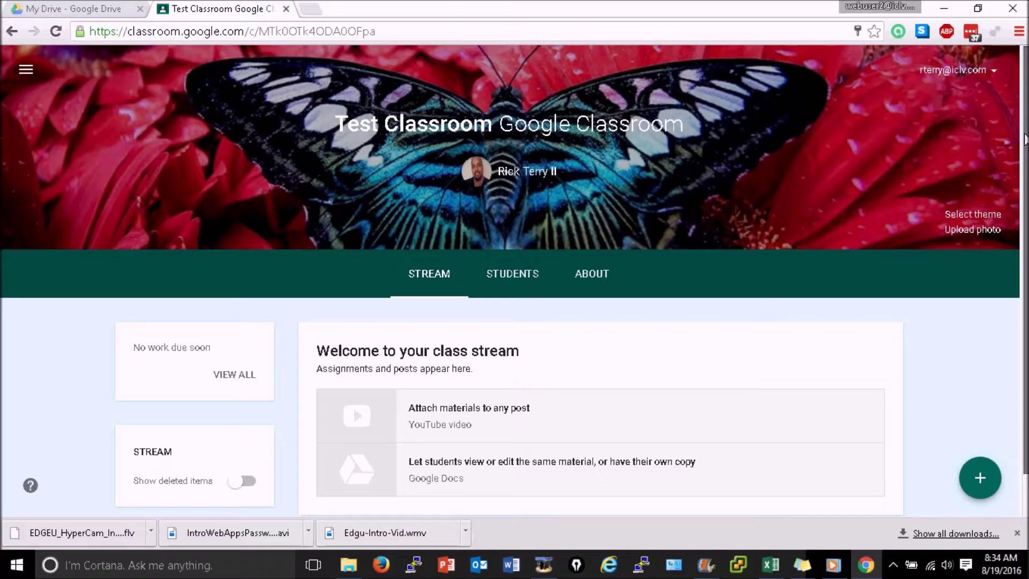
- Start an announcement reading 'Test' under a new topic 'Generic Topic'
{"action": "scroll", "coordinate": [380, 97], "scroll_direction": "down", "scroll_amount": 1}
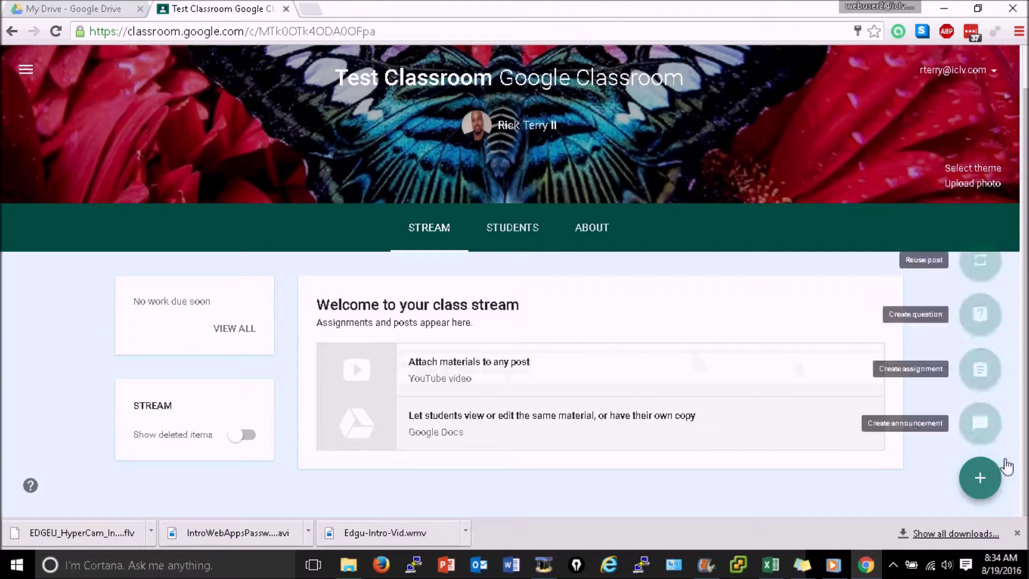
{"action": "mouse_move", "coordinate": [967, 487]}
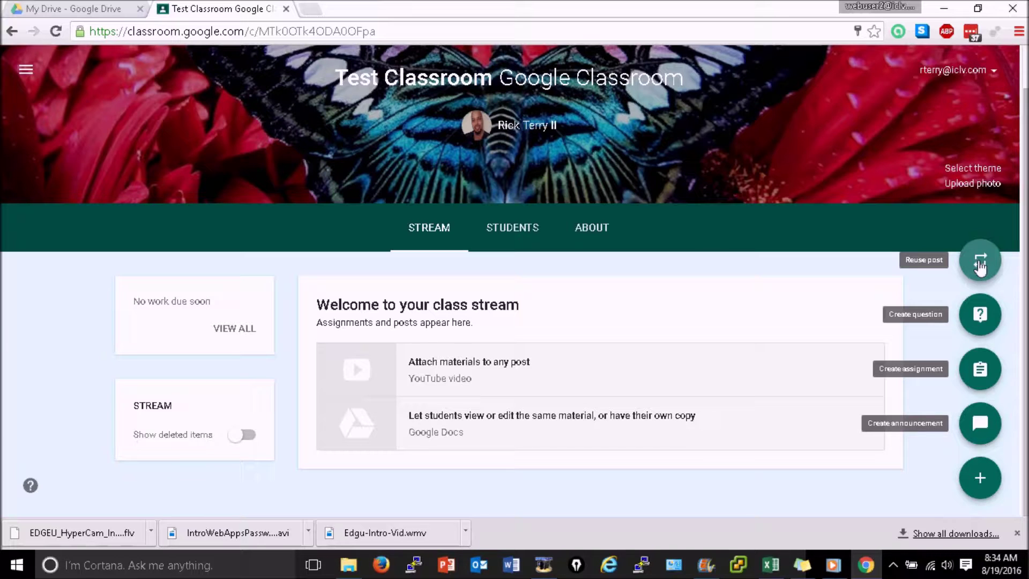
{"action": "left_click", "coordinate": [979, 422]}
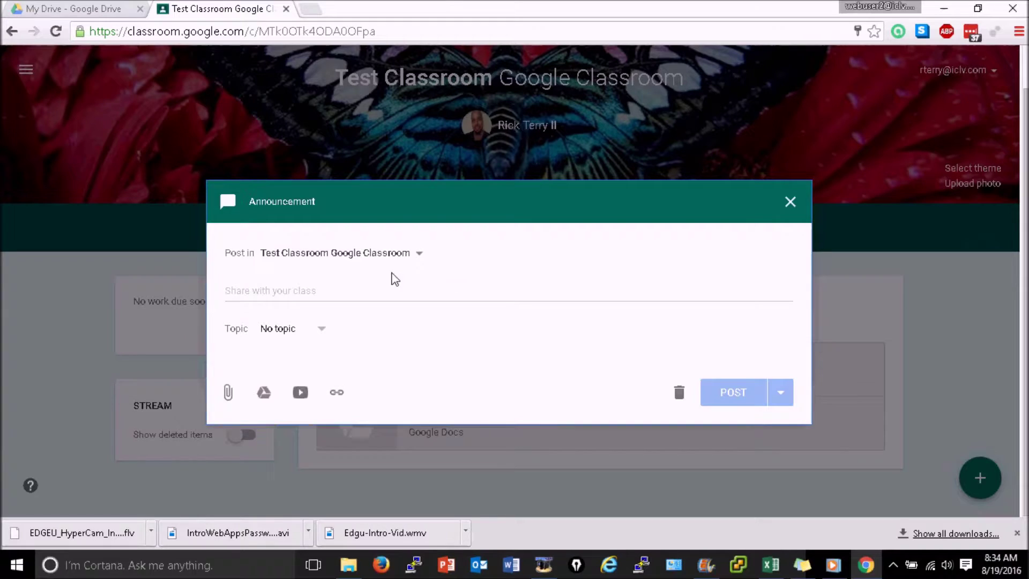
{"action": "left_click", "coordinate": [329, 287]}
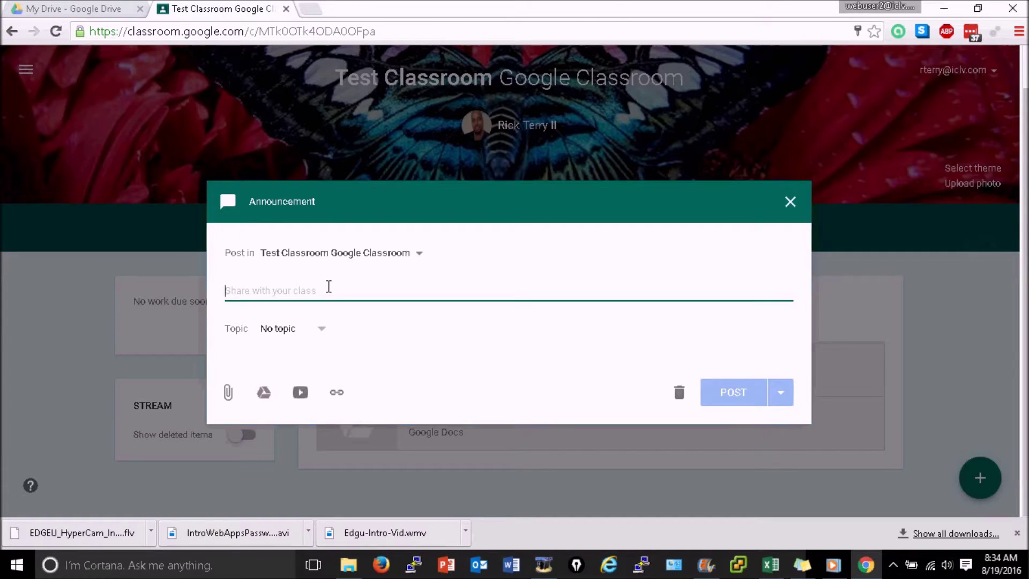
{"action": "type", "text": "Test"}
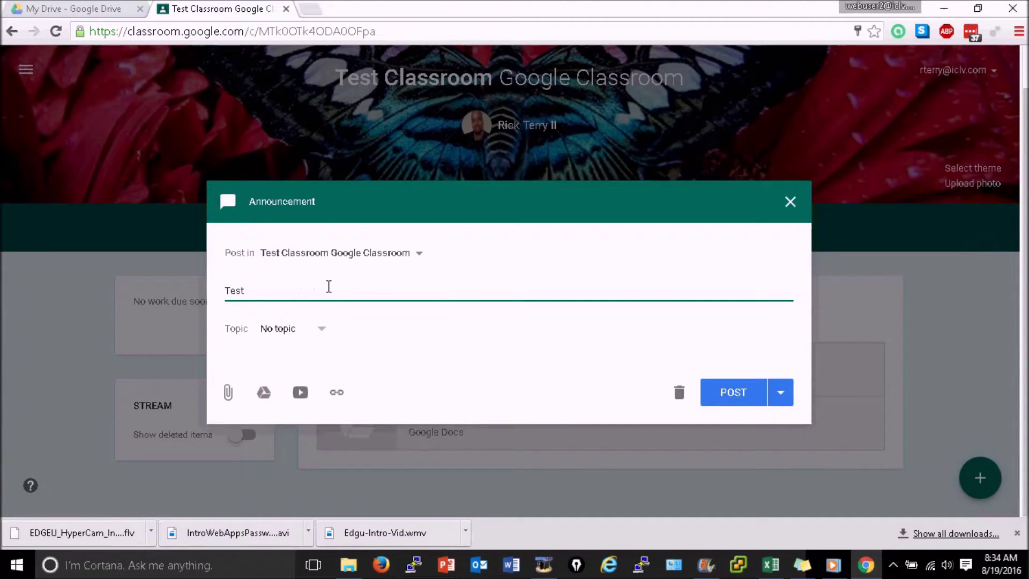
{"action": "left_click", "coordinate": [322, 327]}
{"action": "left_click", "coordinate": [315, 355]}
{"action": "type", "text": "Gener"}
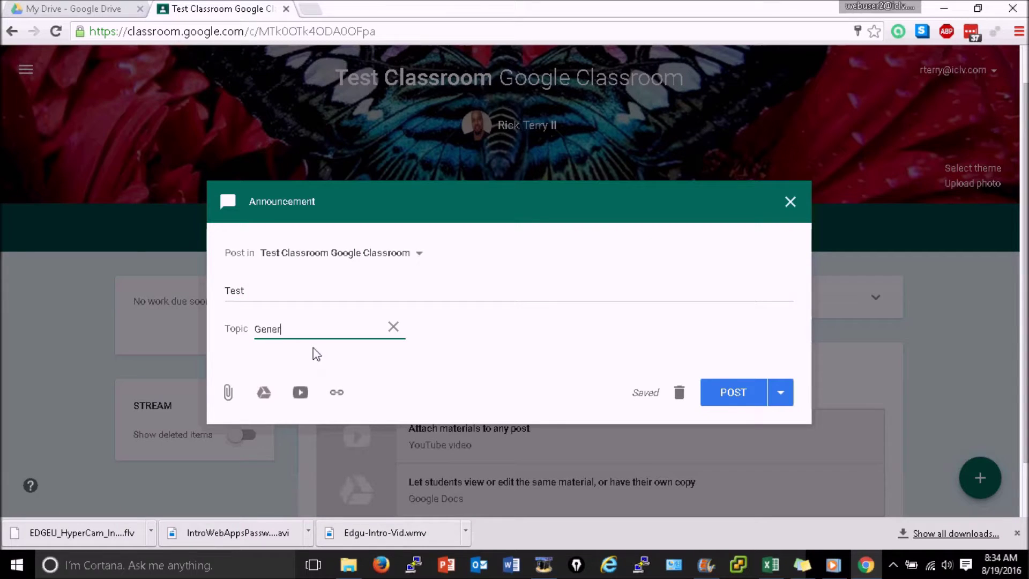
{"action": "type", "text": "ic Topic"}
- Attach The Pledge of Allegiance YouTube video found by searching 'pledge of allegiance'
{"action": "left_click", "coordinate": [300, 392]}
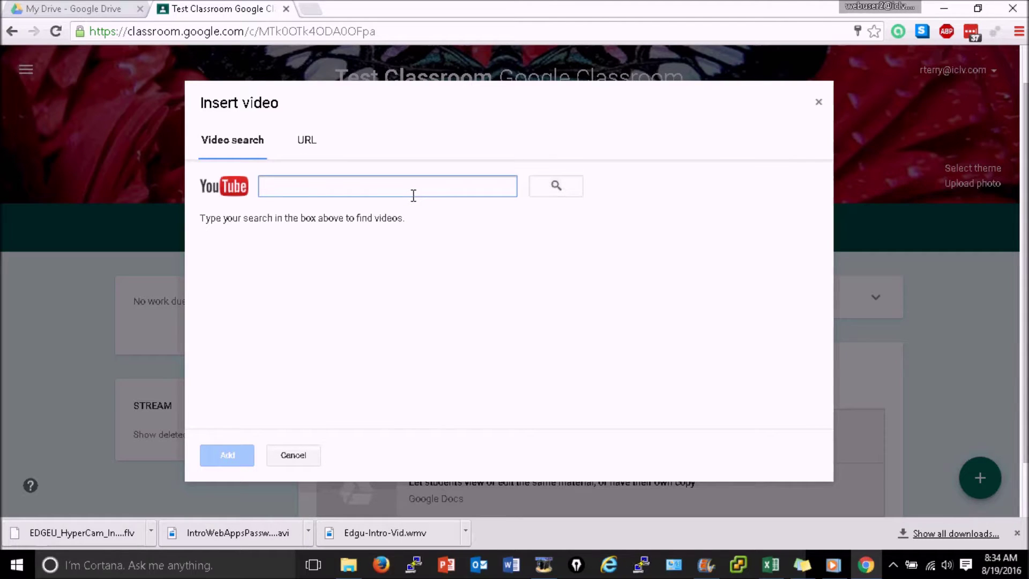
{"action": "type", "text": "pledge of alle"}
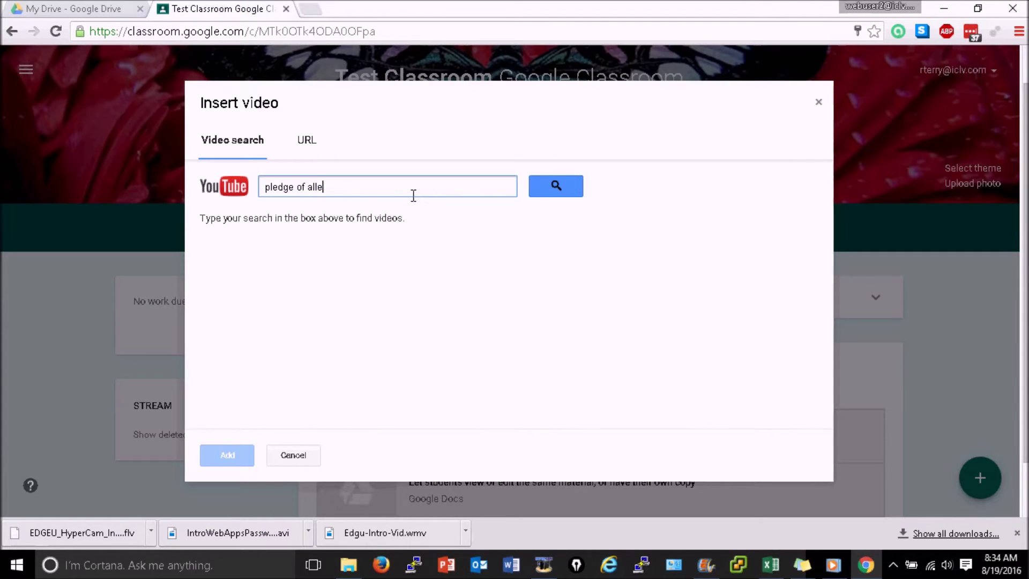
{"action": "type", "text": "giance"}
{"action": "key", "text": "Return"}
{"action": "left_click", "coordinate": [309, 258]}
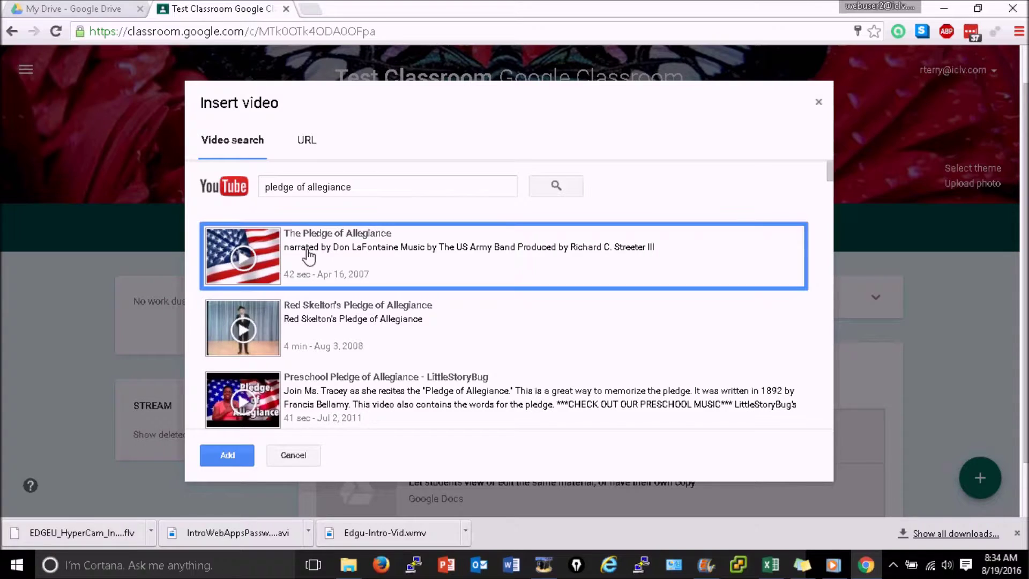
{"action": "left_click", "coordinate": [223, 456]}
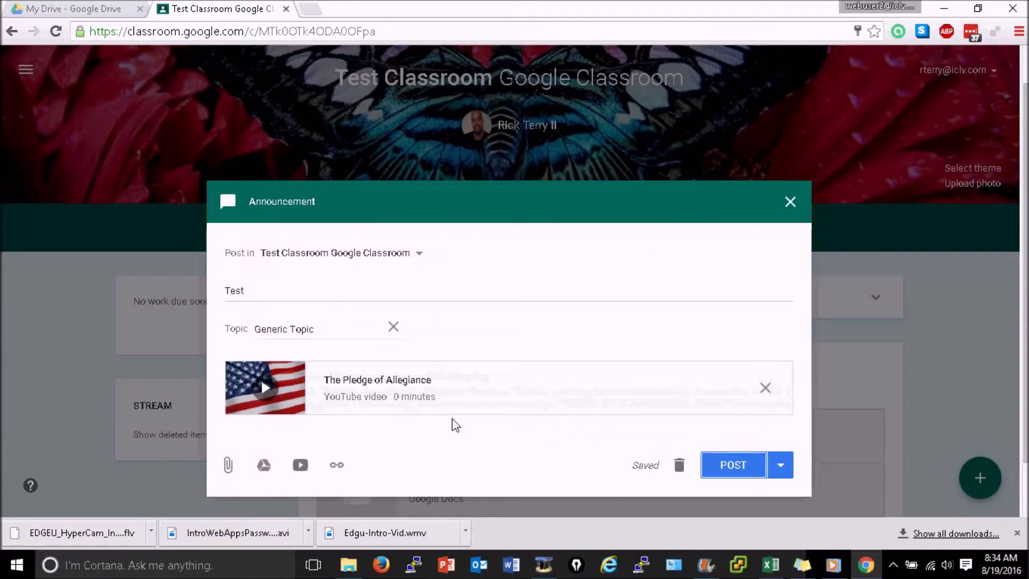
- Limit the recipients to Test Classroom only and post the announcement
{"action": "left_click", "coordinate": [417, 258]}
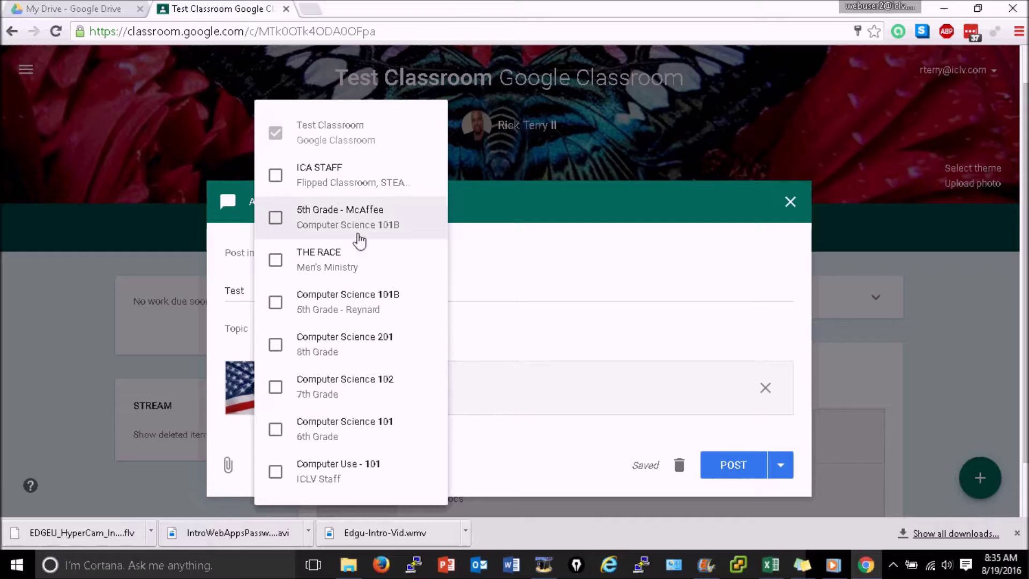
{"action": "left_click", "coordinate": [275, 175]}
{"action": "left_click", "coordinate": [275, 218]}
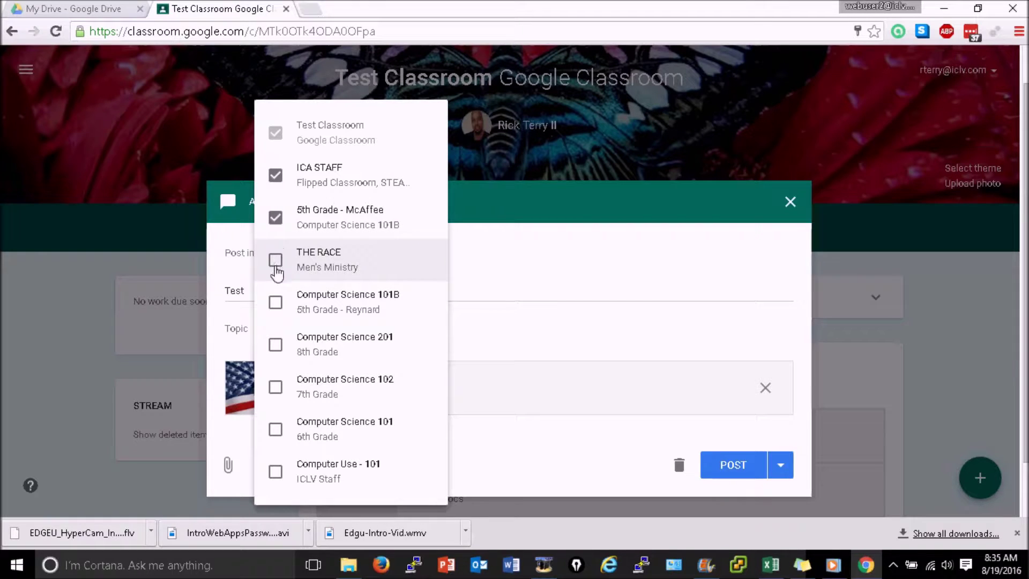
{"action": "left_click", "coordinate": [275, 345]}
{"action": "left_click", "coordinate": [276, 345]}
{"action": "left_click", "coordinate": [270, 225]}
{"action": "left_click", "coordinate": [276, 171]}
{"action": "left_click", "coordinate": [575, 297]}
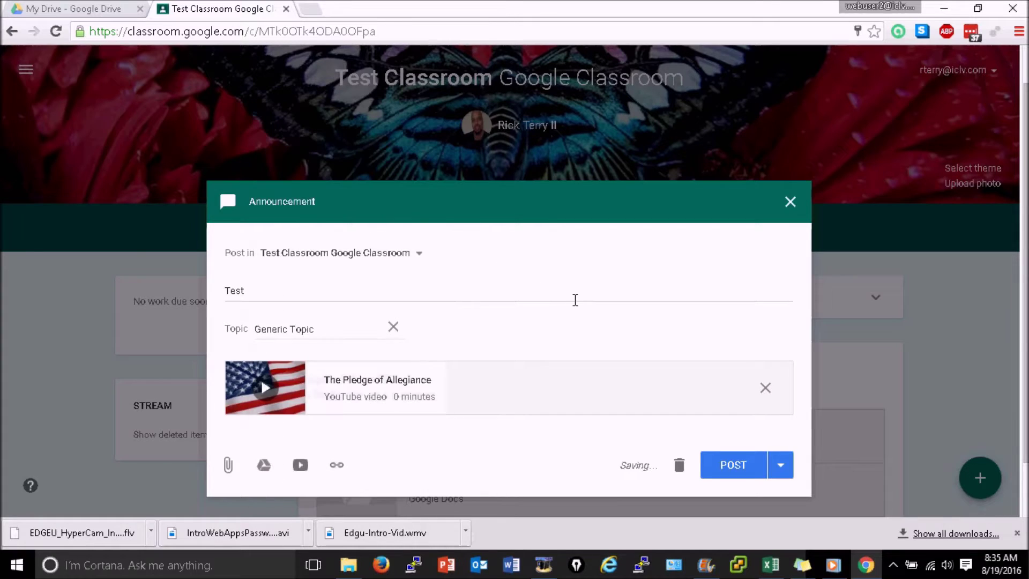
{"action": "left_click", "coordinate": [724, 470]}
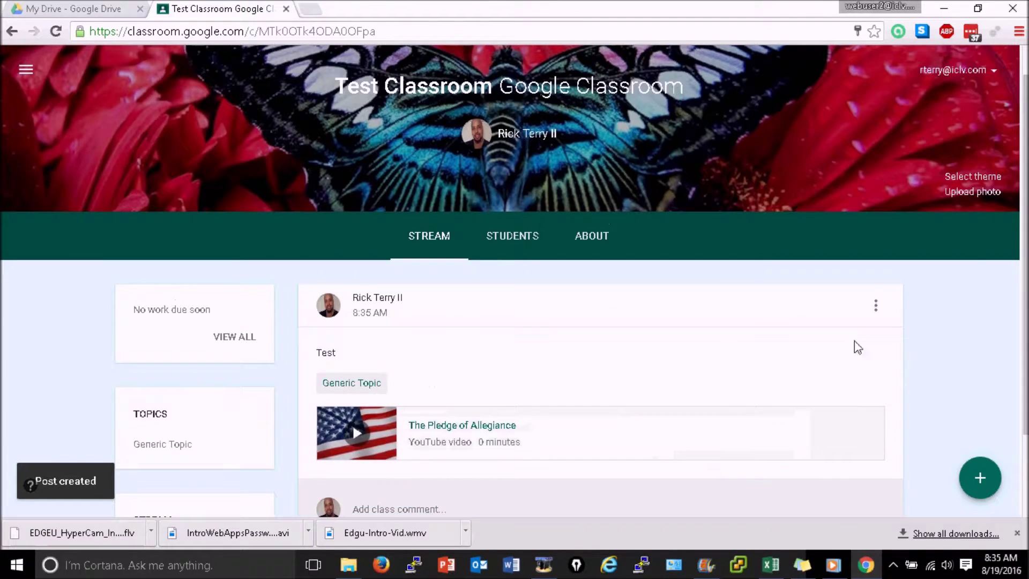
- Start a new assignment titled 'Test 2' with instructions 'Test 2'
{"action": "key", "text": "F2"}
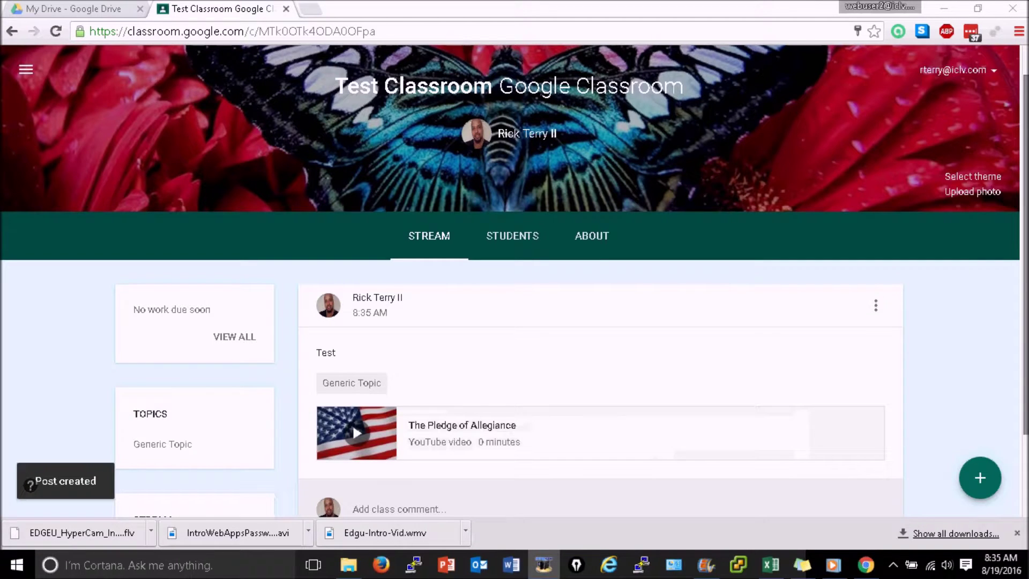
{"action": "scroll", "coordinate": [753, 316], "scroll_direction": "down", "scroll_amount": 3}
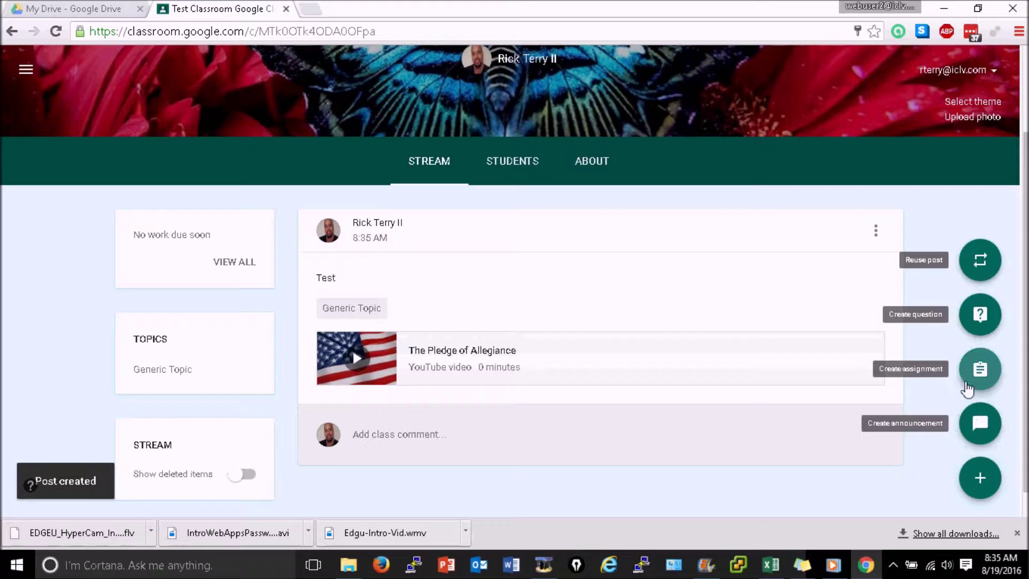
{"action": "left_click", "coordinate": [973, 383]}
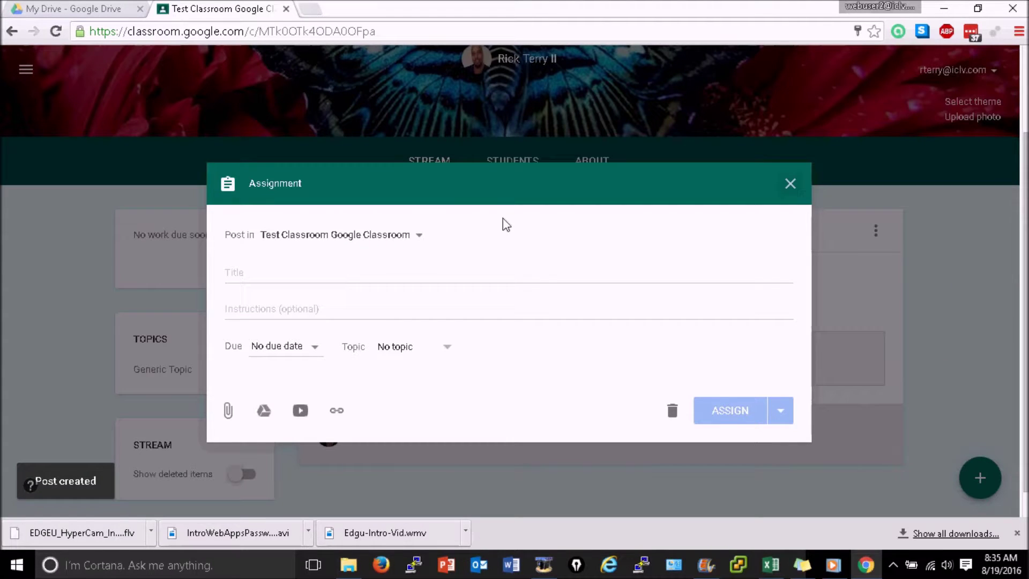
{"action": "left_click", "coordinate": [310, 272]}
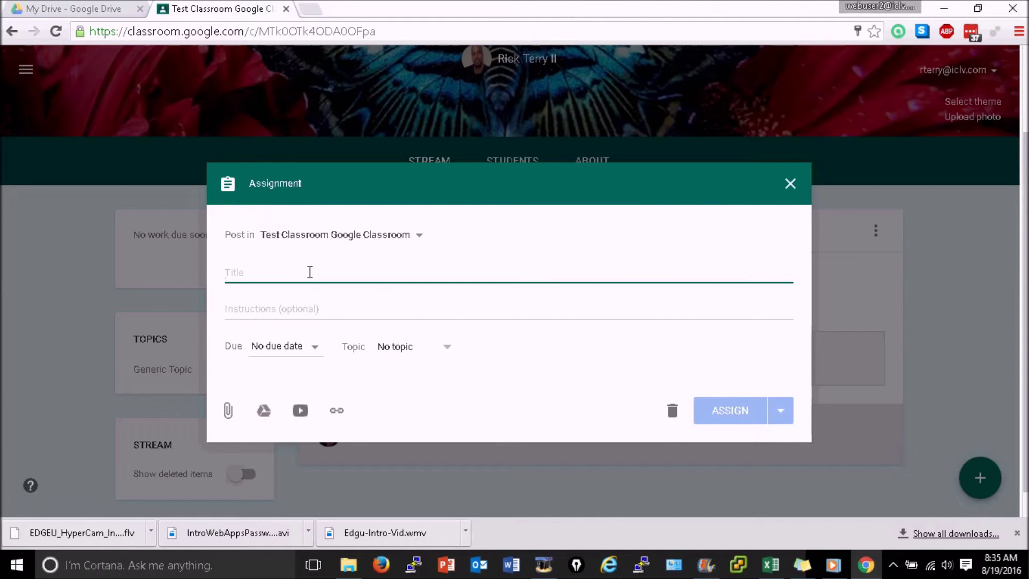
{"action": "type", "text": "Test 2"}
{"action": "key", "text": "Tab"}
{"action": "type", "text": "Test 2"}
- Set the due date to Aug 26 at 1:00 PM and the topic to Generic Topic
{"action": "left_click", "coordinate": [321, 348]}
{"action": "left_click", "coordinate": [363, 398]}
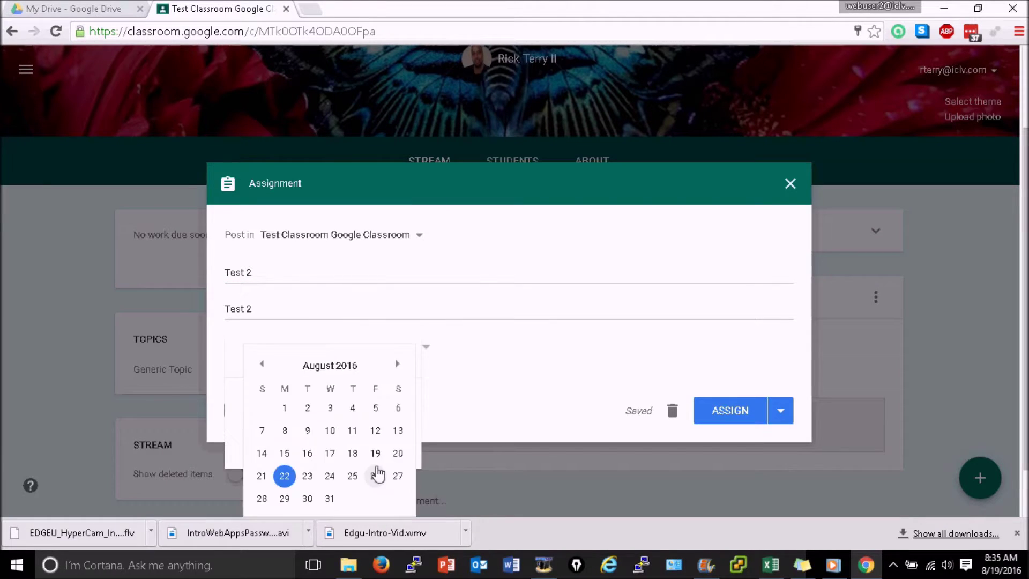
{"action": "left_click", "coordinate": [377, 475]}
{"action": "left_click", "coordinate": [344, 437]}
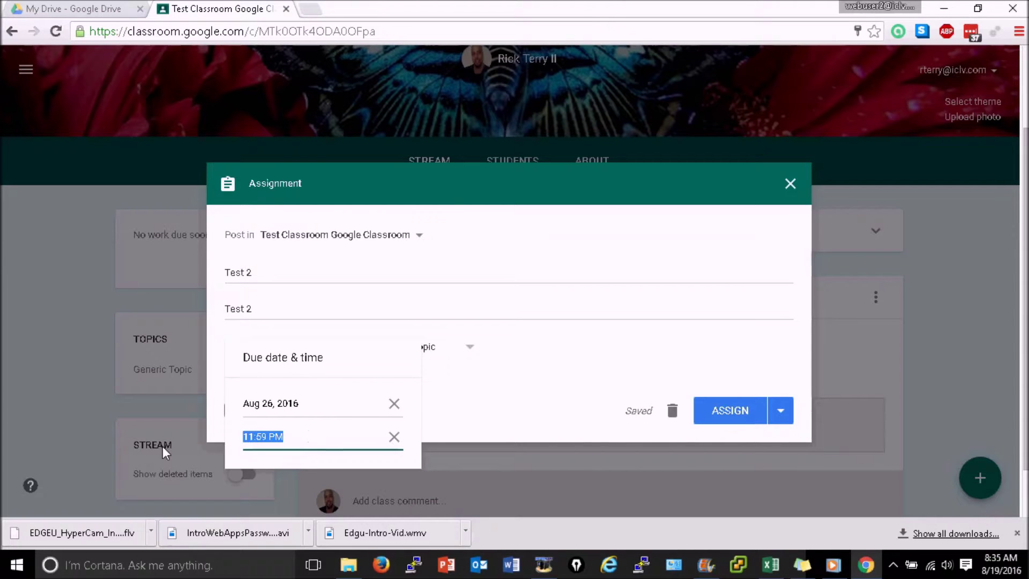
{"action": "type", "text": "1:00 PM"}
{"action": "left_click", "coordinate": [437, 361]}
{"action": "left_click", "coordinate": [465, 348]}
{"action": "left_click", "coordinate": [432, 413]}
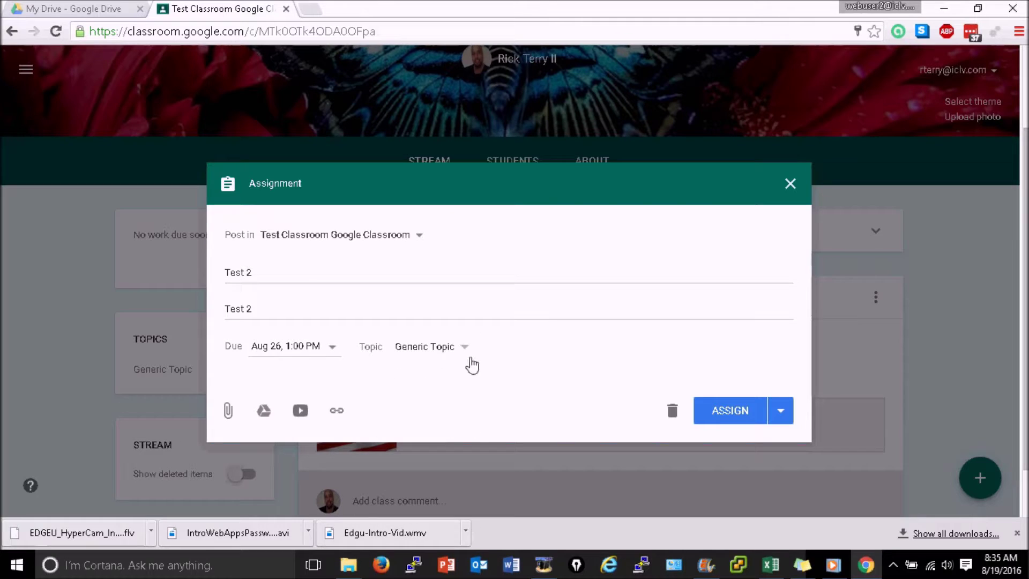
{"action": "left_click", "coordinate": [231, 412]}
- Attach the WebApps_PasswordMgmt slides, keeping students limited to viewing the file
{"action": "left_click", "coordinate": [231, 413]}
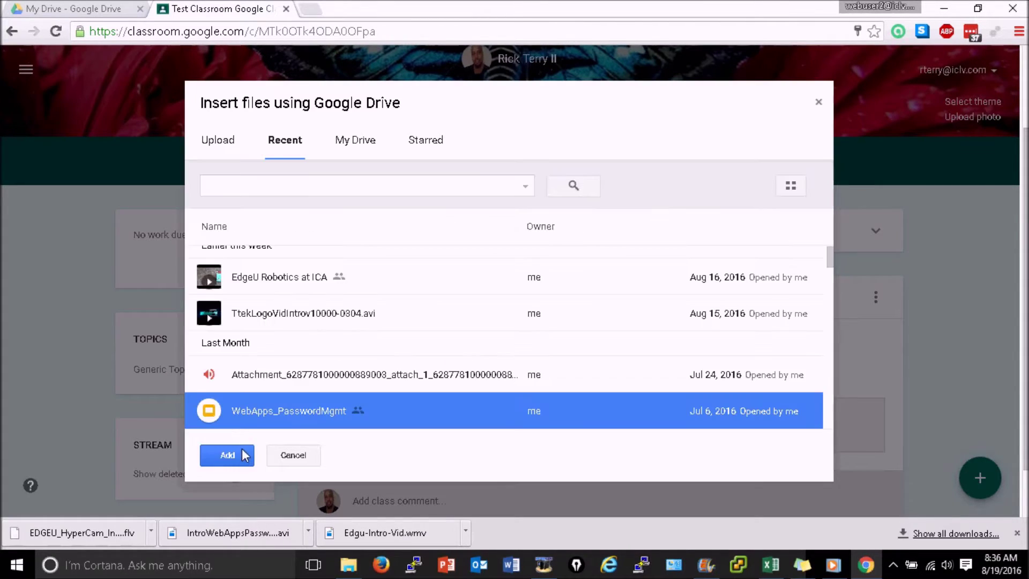
{"action": "left_click", "coordinate": [239, 459]}
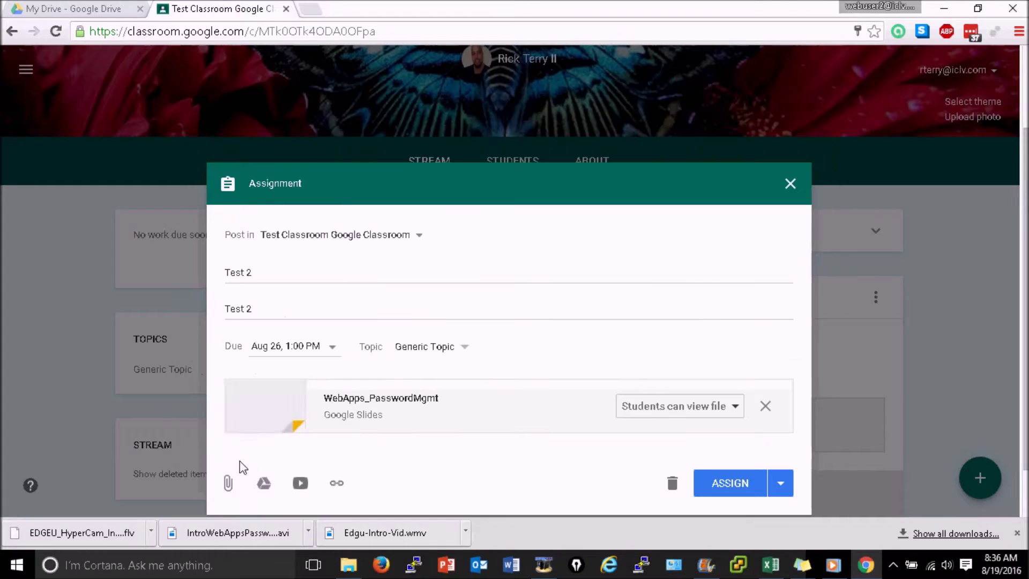
{"action": "left_click", "coordinate": [733, 408]}
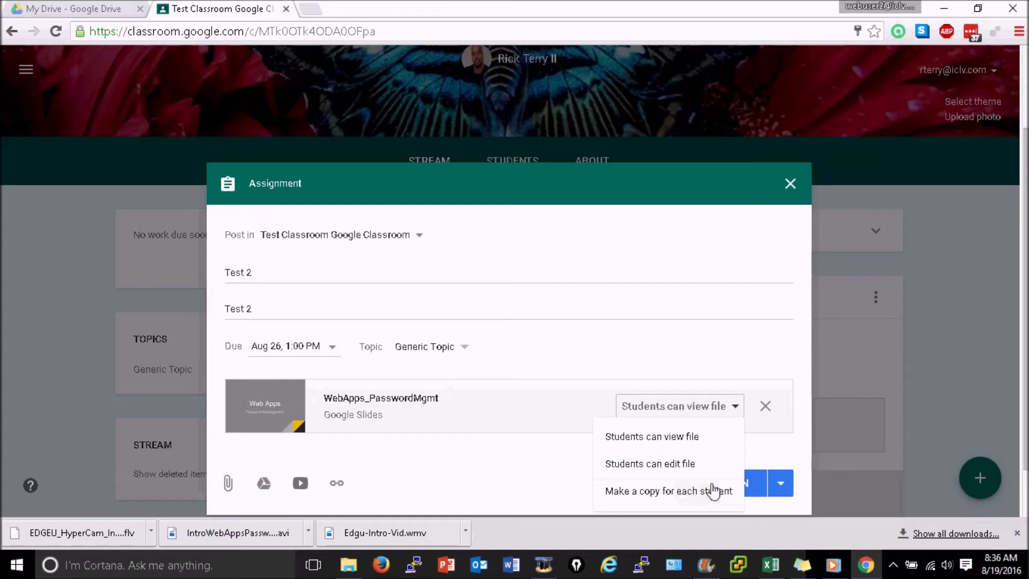
{"action": "left_click", "coordinate": [697, 435]}
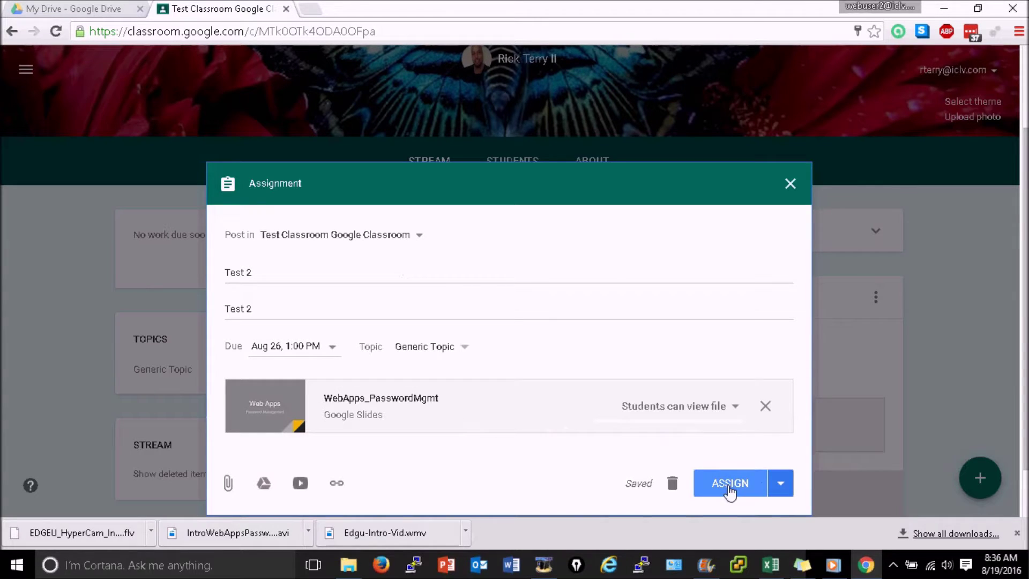
- Look at the schedule posting option, then back out to the assignment
{"action": "left_click", "coordinate": [780, 484]}
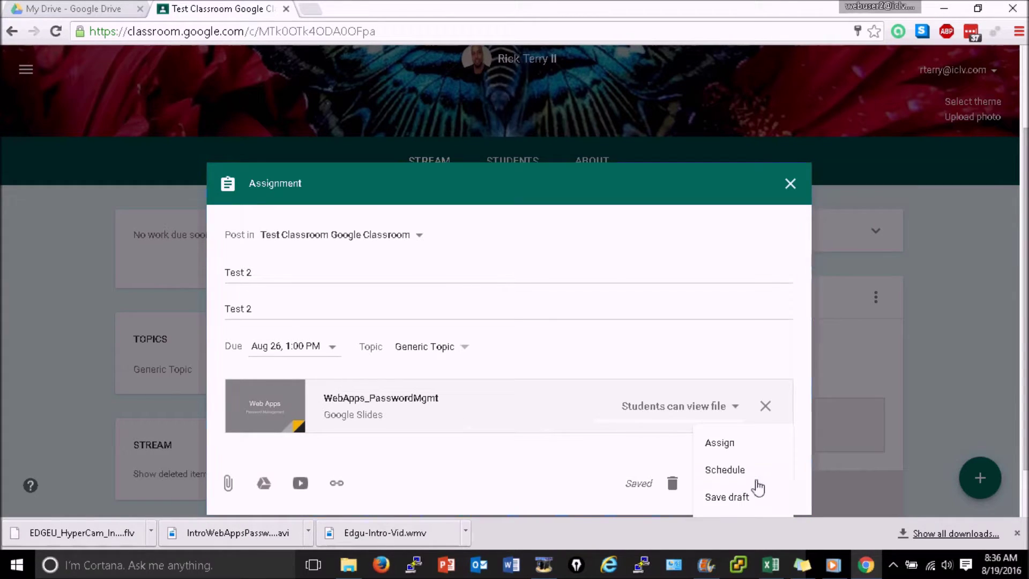
{"action": "left_click", "coordinate": [724, 470]}
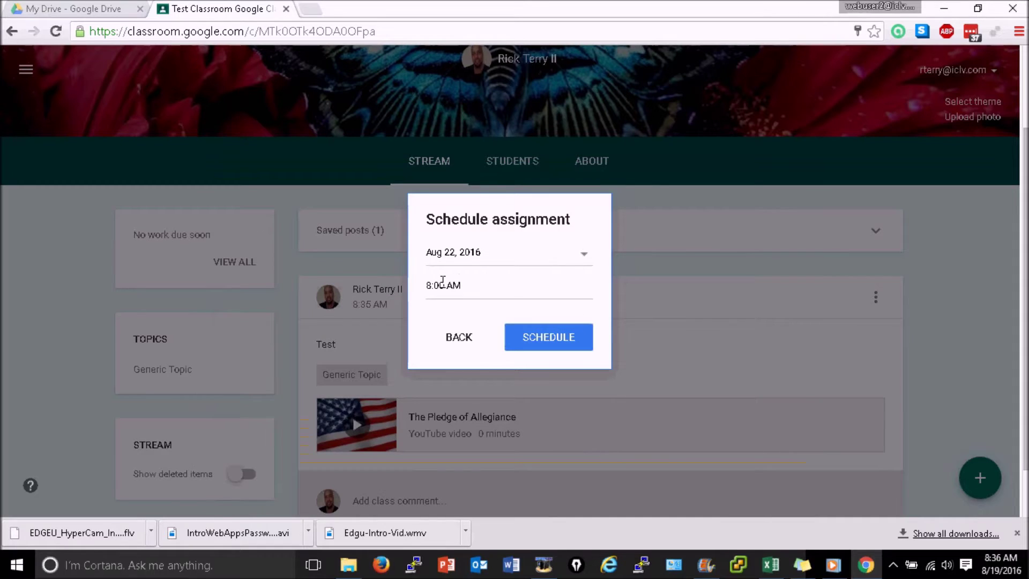
{"action": "left_click", "coordinate": [454, 340]}
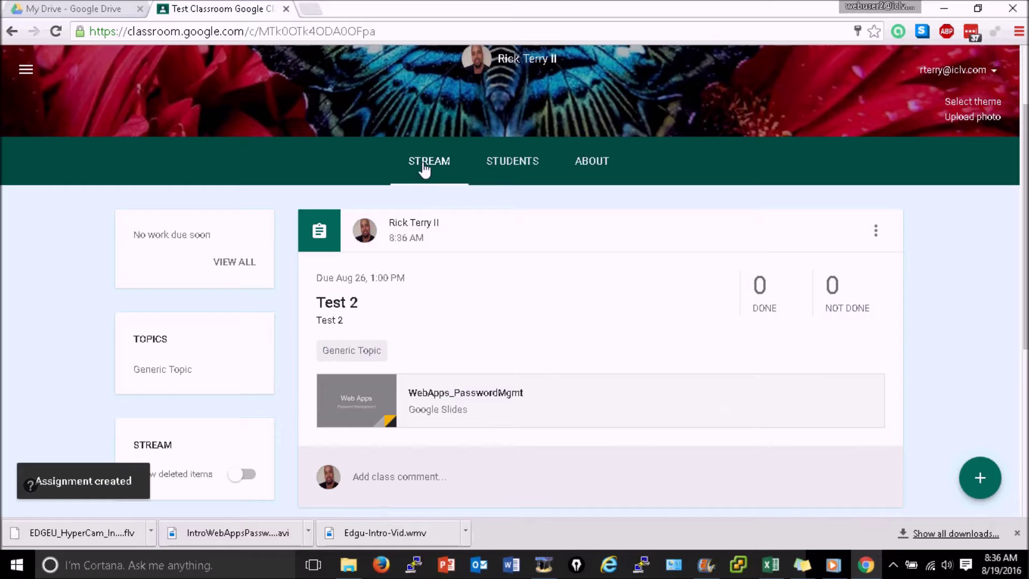
- From the Students roster, invite the test student account found by searching 'student'
{"action": "left_click", "coordinate": [534, 167]}
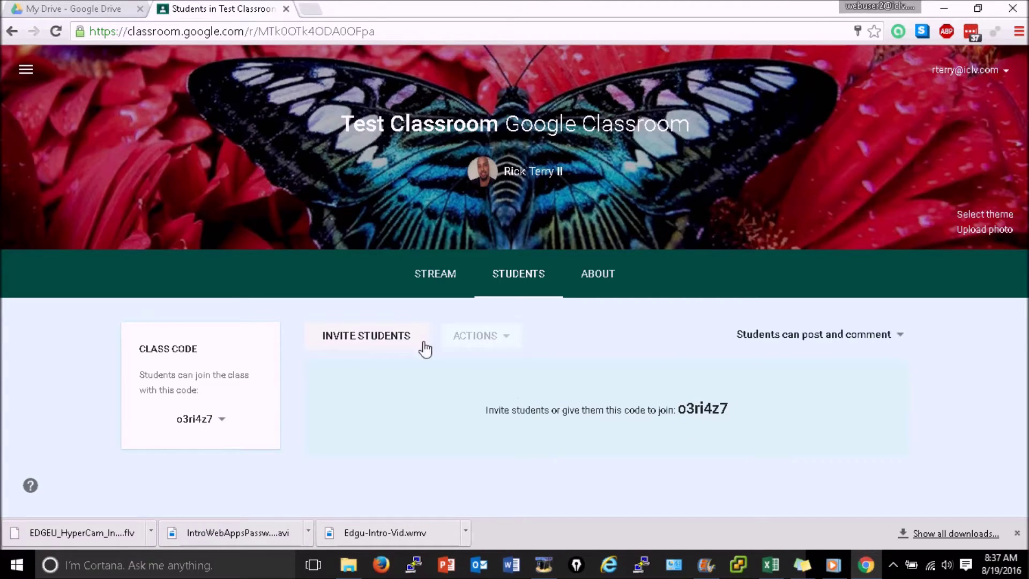
{"action": "left_click", "coordinate": [372, 339]}
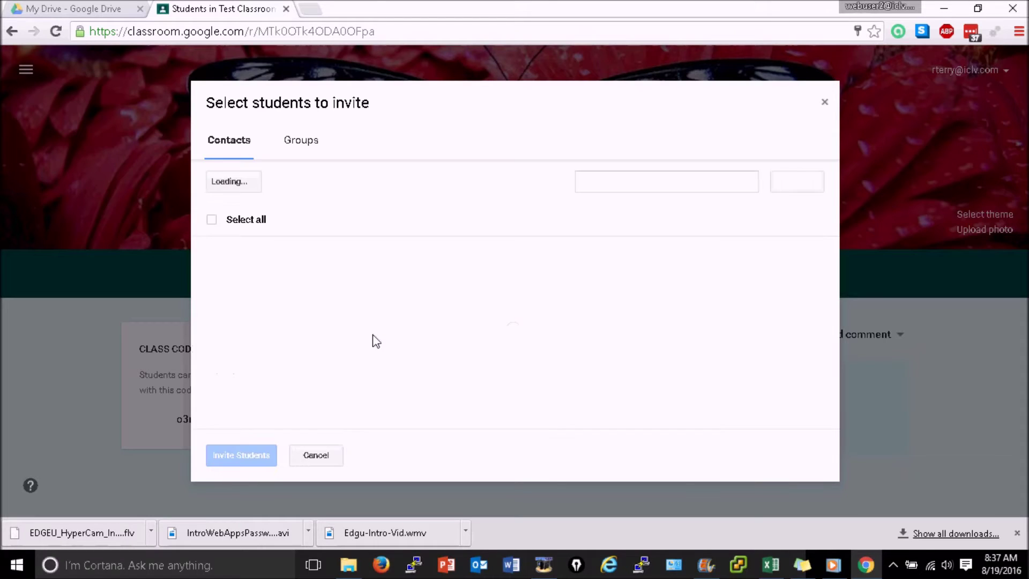
{"action": "left_click", "coordinate": [666, 181]}
{"action": "type", "text": "student"}
{"action": "left_click", "coordinate": [797, 181]}
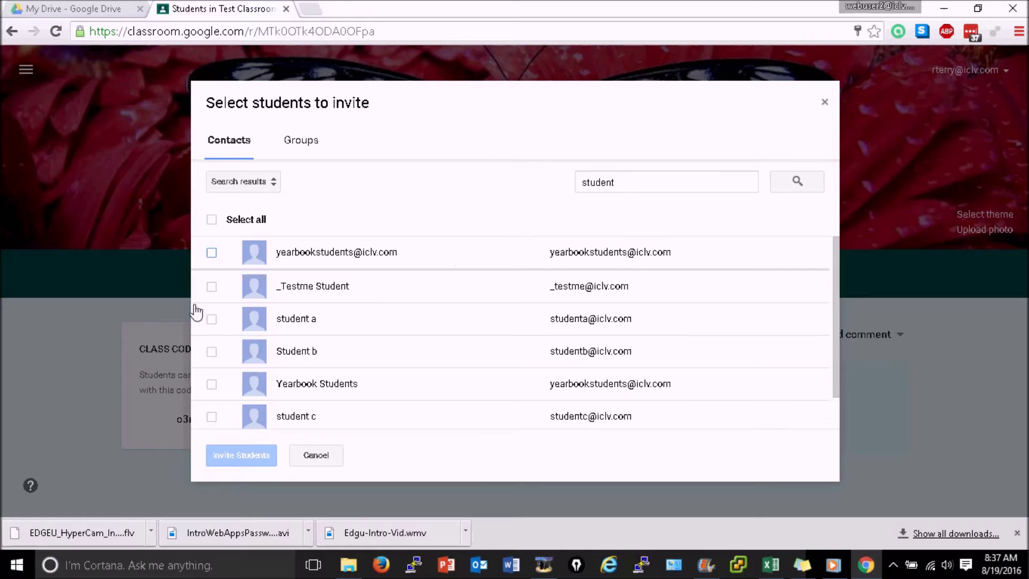
{"action": "left_click", "coordinate": [212, 285]}
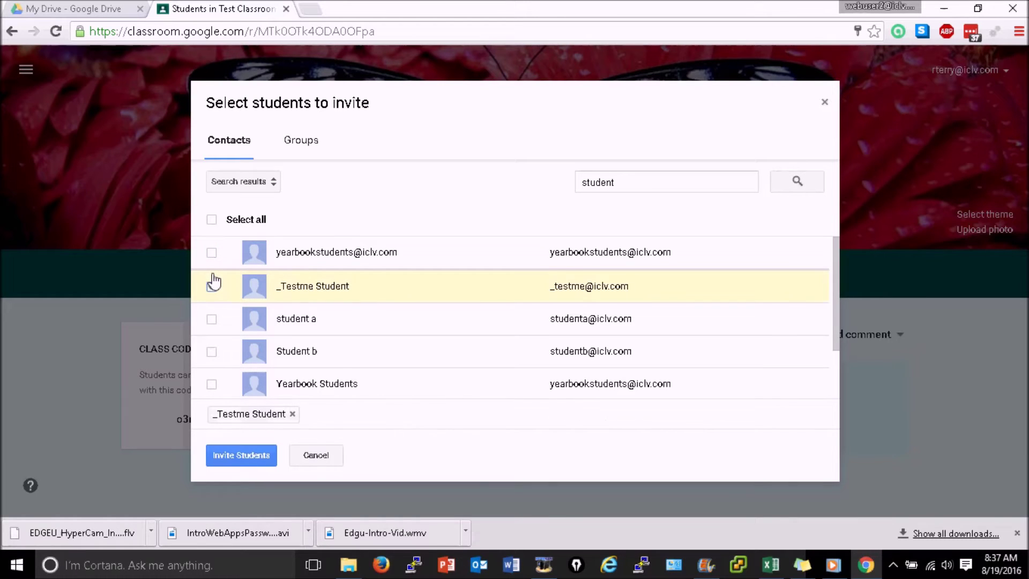
{"action": "left_click", "coordinate": [242, 454]}
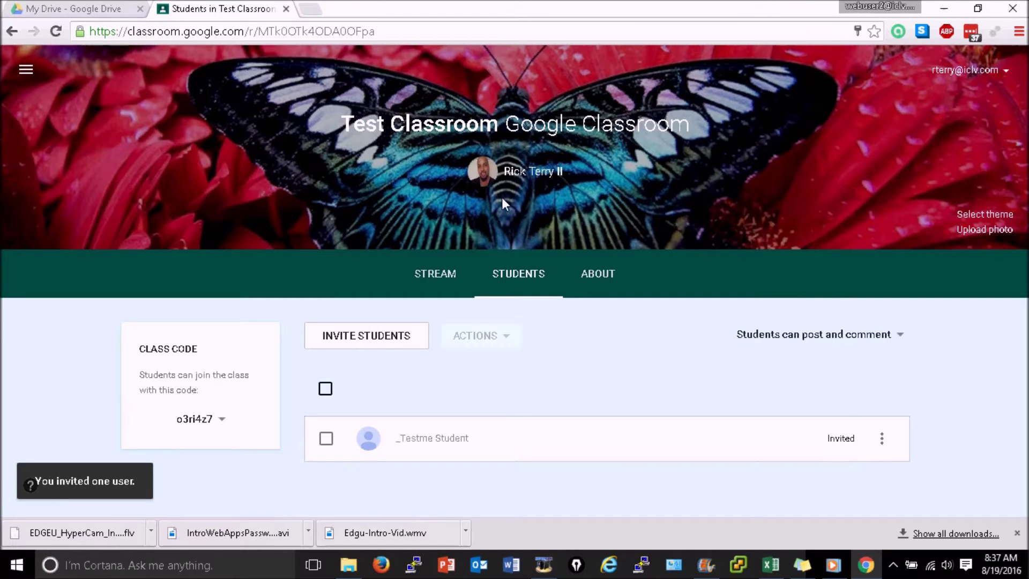
- Open the ICA STAFF class and look over its student roster, marking one student
{"action": "left_click", "coordinate": [31, 76]}
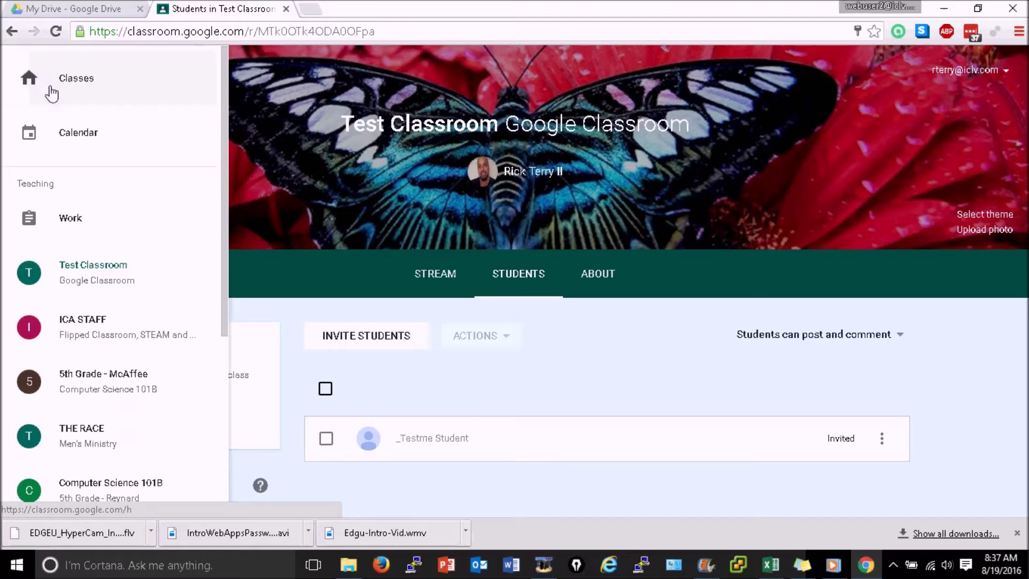
{"action": "left_click", "coordinate": [98, 325]}
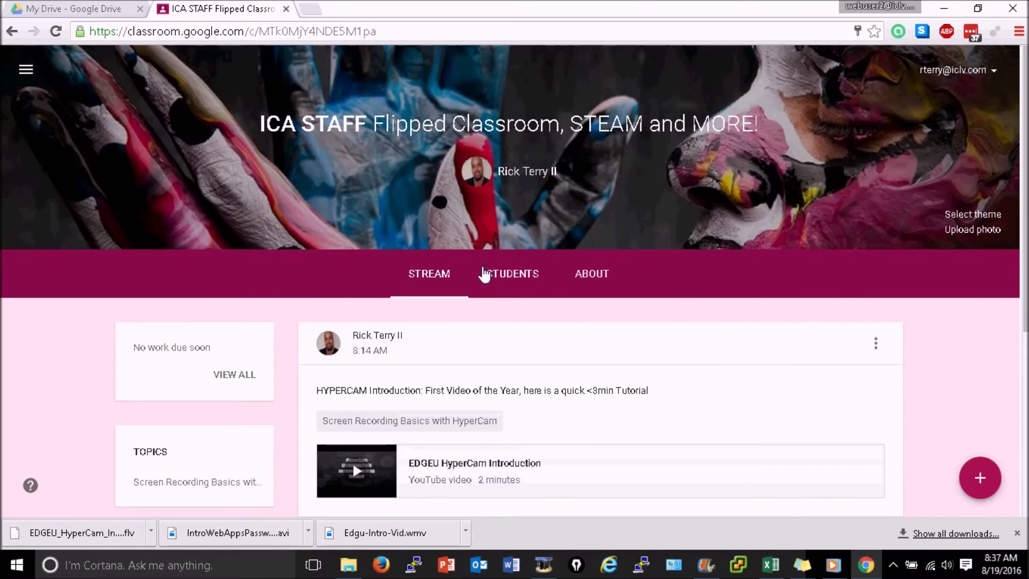
{"action": "left_click", "coordinate": [505, 280]}
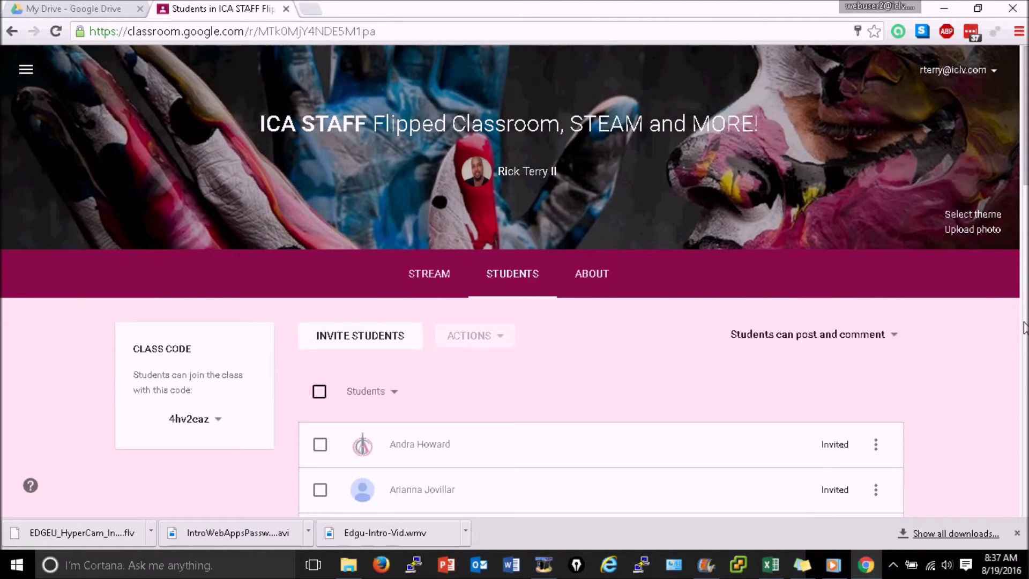
{"action": "scroll", "coordinate": [601, 305], "scroll_direction": "down", "scroll_amount": 10}
{"action": "scroll", "coordinate": [949, 344], "scroll_direction": "down", "scroll_amount": 3}
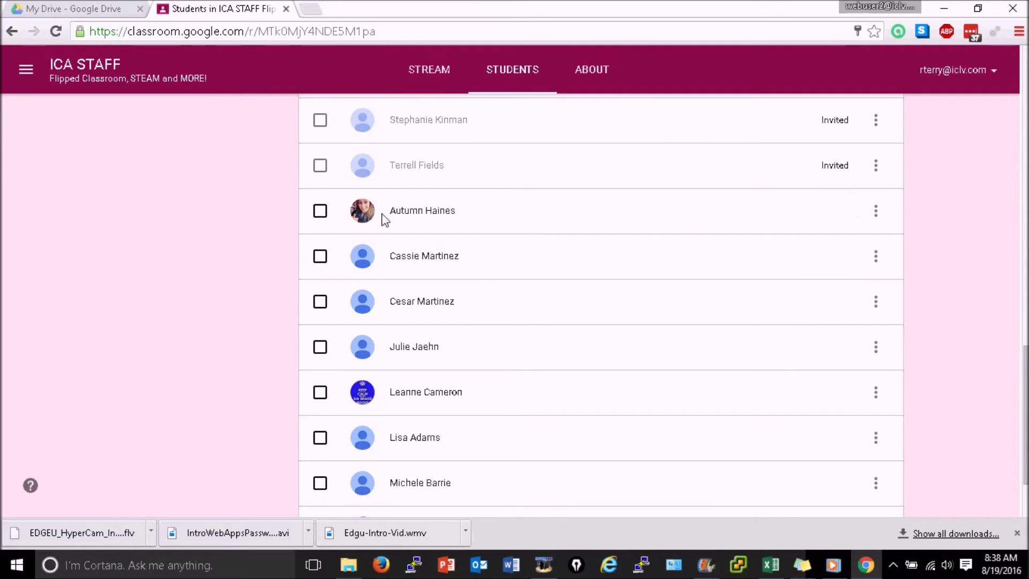
{"action": "left_click", "coordinate": [320, 211]}
{"action": "scroll", "coordinate": [322, 179], "scroll_direction": "down", "scroll_amount": 2}
{"action": "left_click_drag", "start_coordinate": [1024, 423], "coordinate": [1022, 79]}
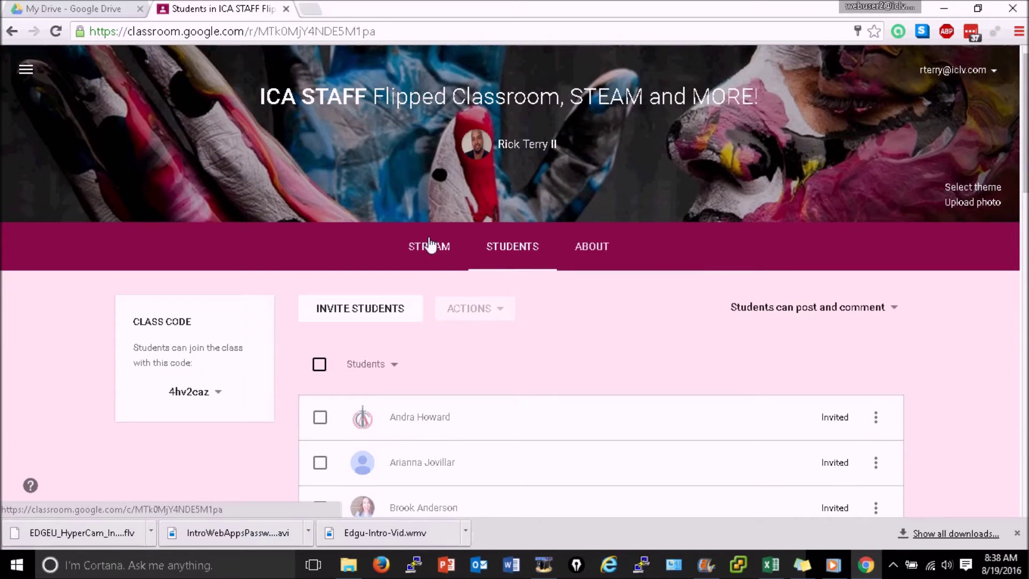
- Leave ICA STAFF and return to the Test Classroom stream showing Test 2
{"action": "left_click", "coordinate": [422, 245]}
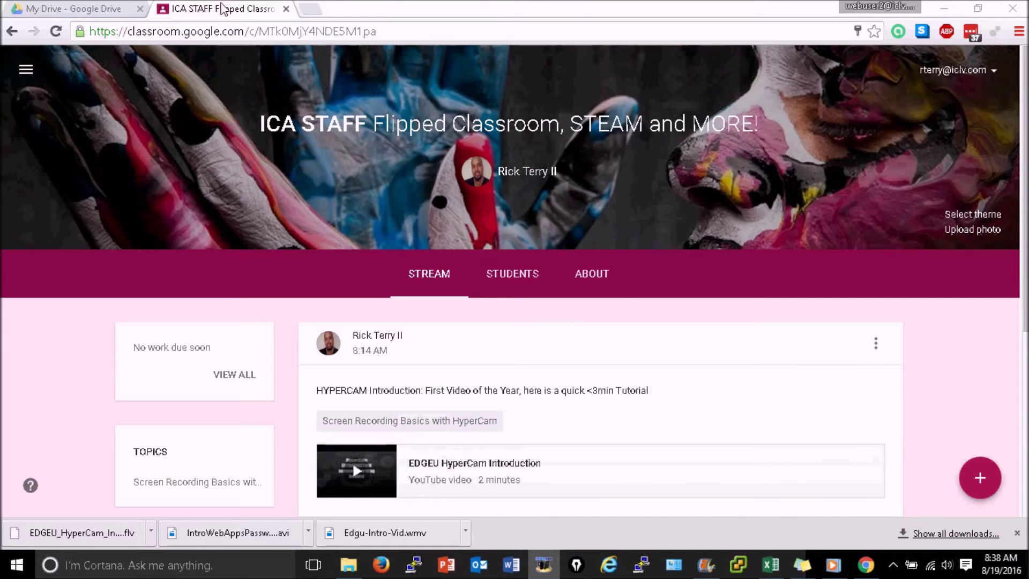
{"action": "left_click", "coordinate": [25, 64]}
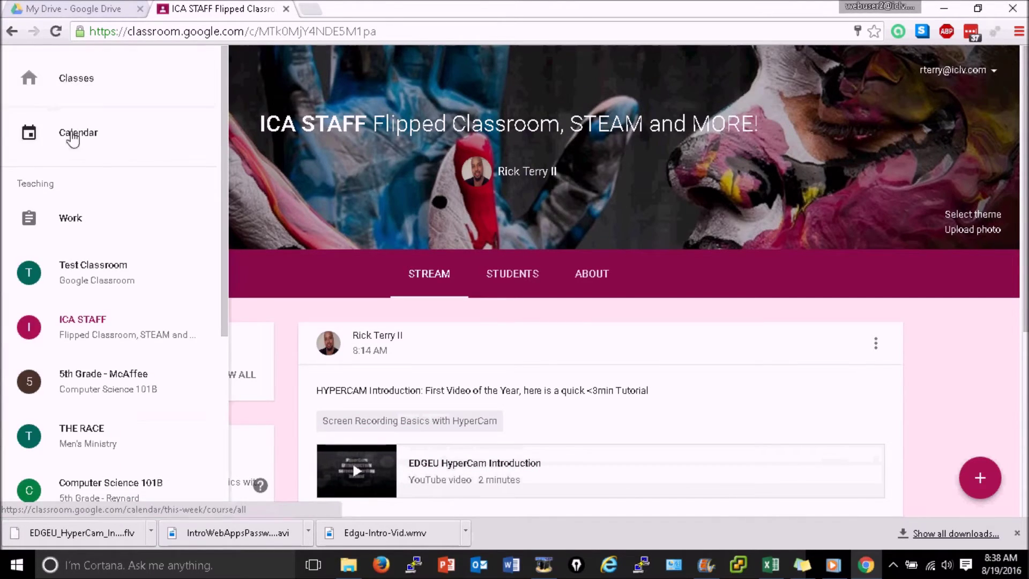
{"action": "left_click", "coordinate": [89, 266]}
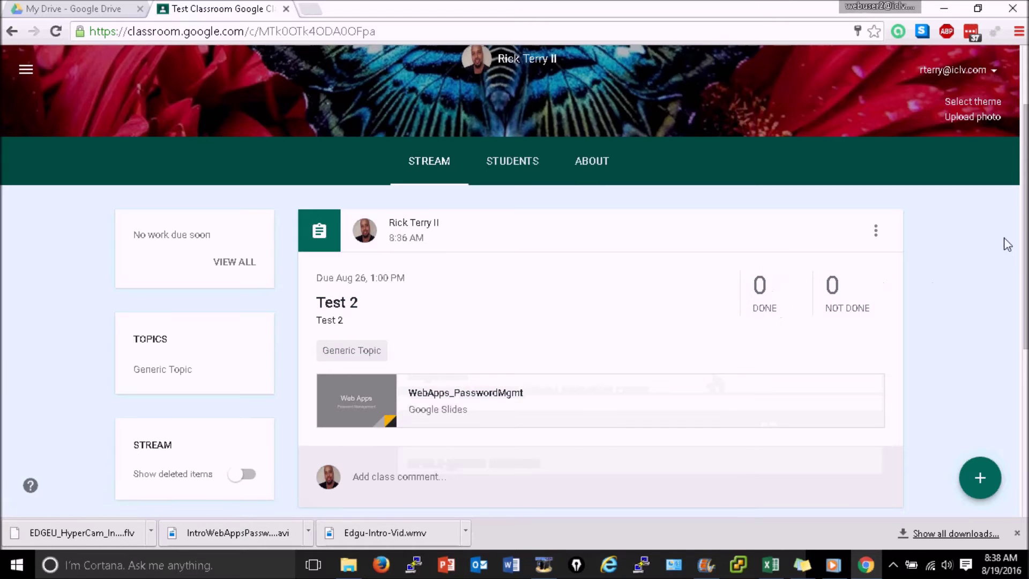
{"action": "scroll", "coordinate": [1006, 243], "scroll_direction": "down", "scroll_amount": 1}
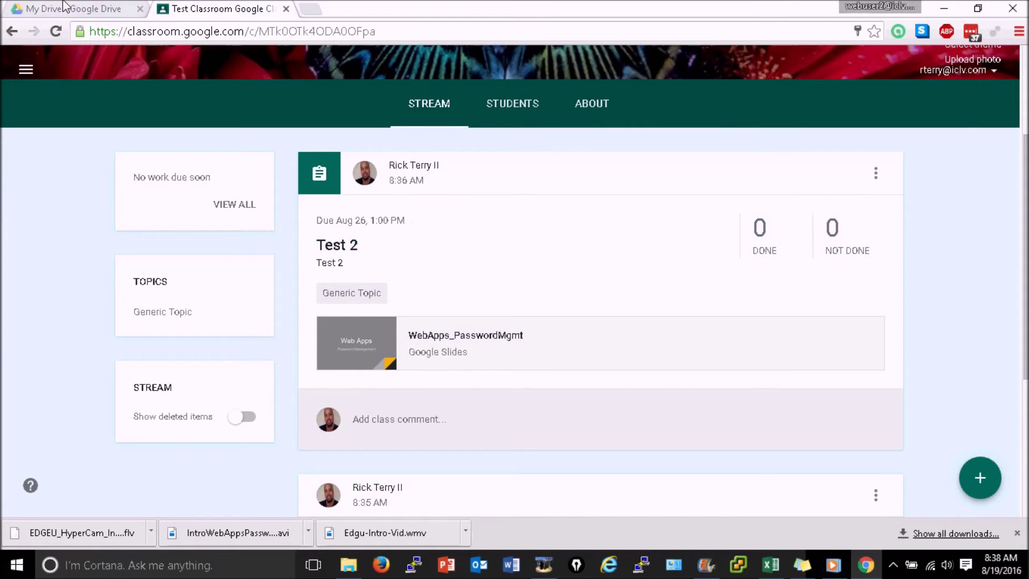
- Sign back in to Drive, open the empty Test Classroom folder, then open the WebApps_PasswordMgmt slides attachment
{"action": "left_click", "coordinate": [65, 8]}
{"action": "left_click", "coordinate": [615, 322]}
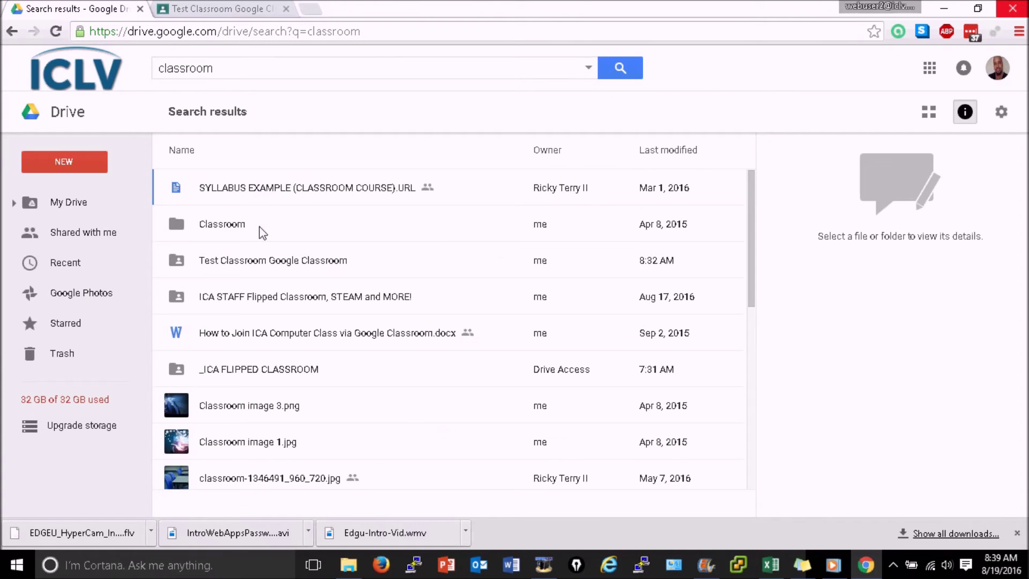
{"action": "left_click", "coordinate": [261, 228]}
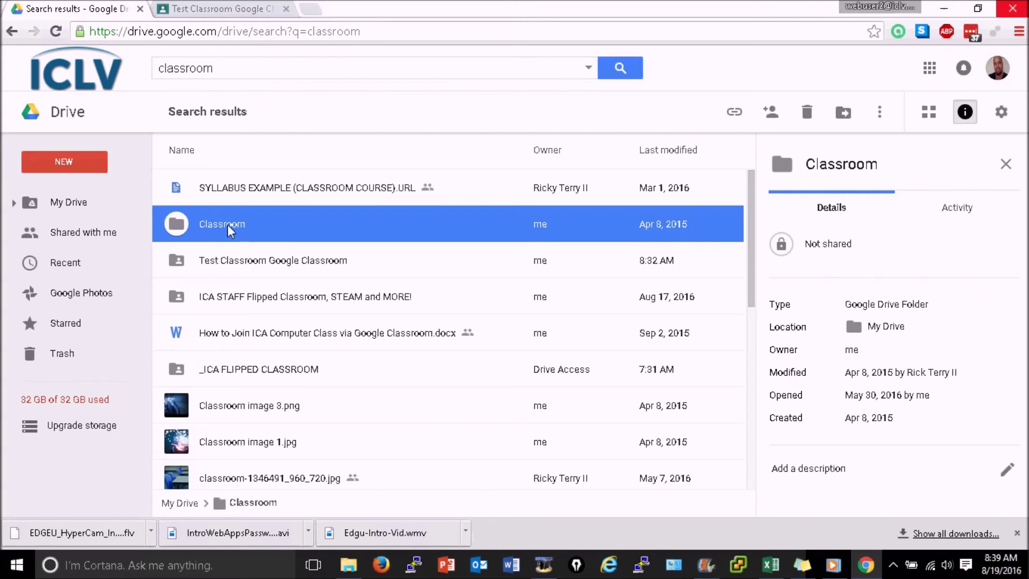
{"action": "left_click", "coordinate": [224, 261]}
{"action": "double_click", "coordinate": [221, 256]}
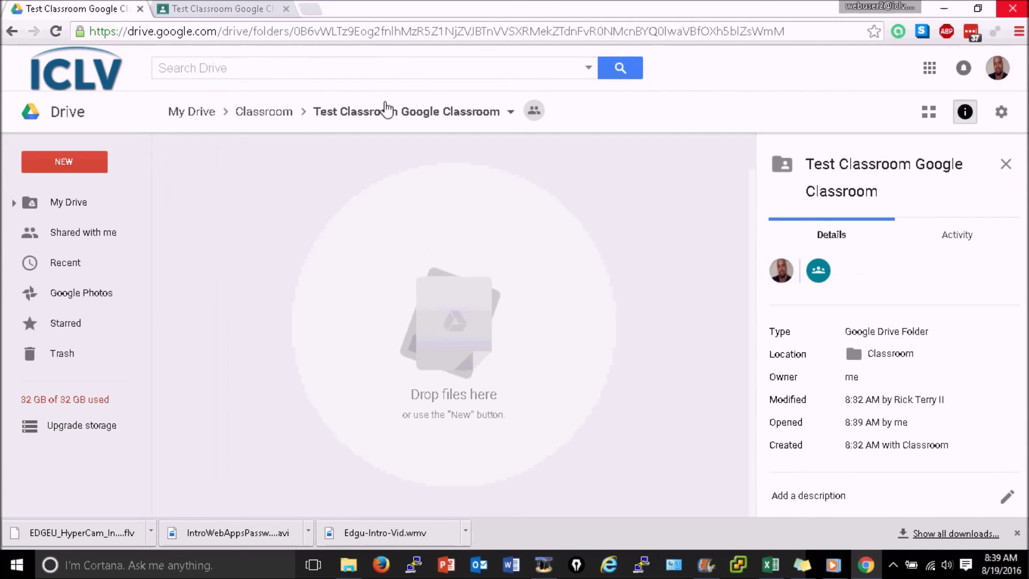
{"action": "left_click", "coordinate": [215, 9]}
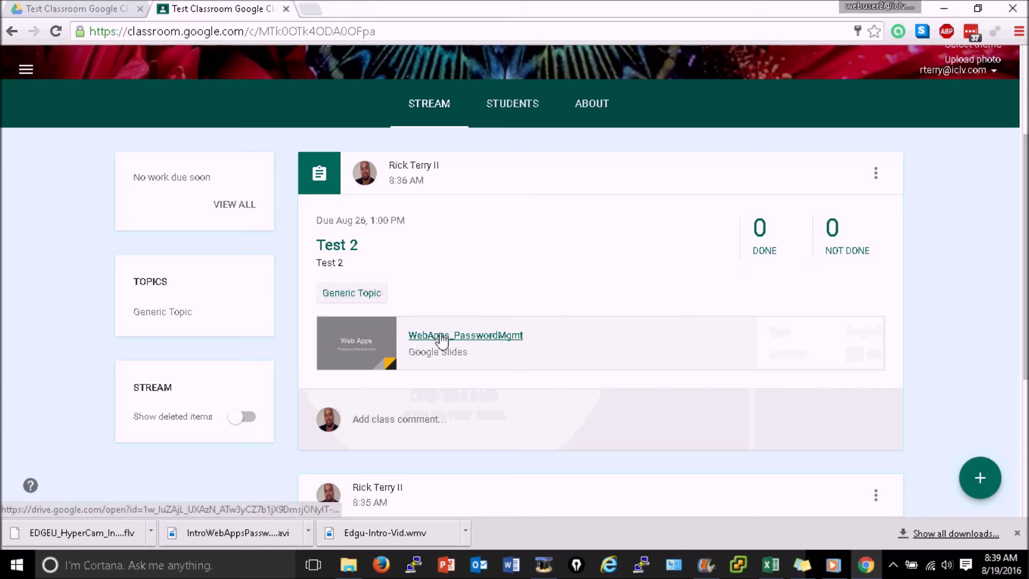
{"action": "left_click", "coordinate": [375, 349]}
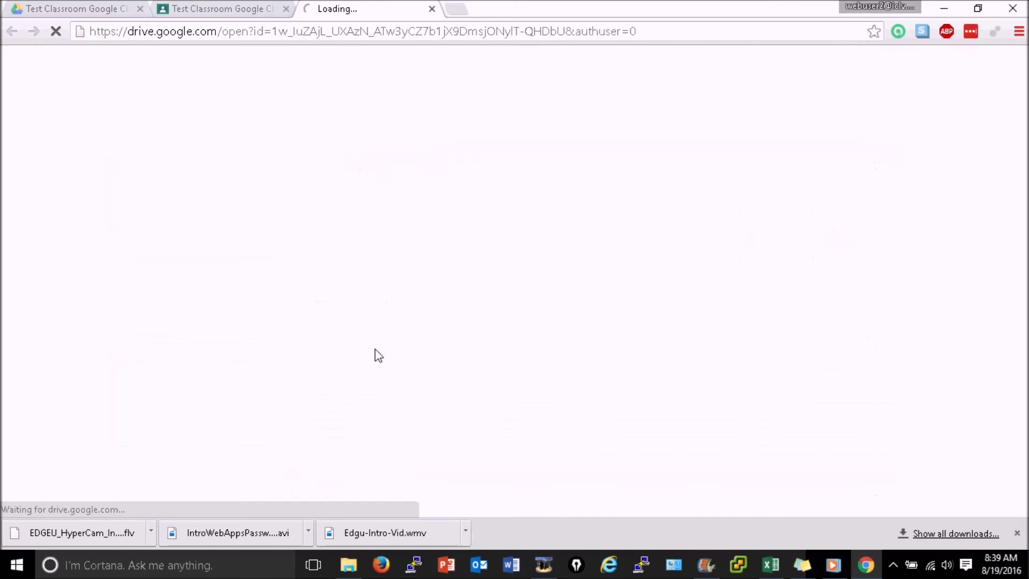